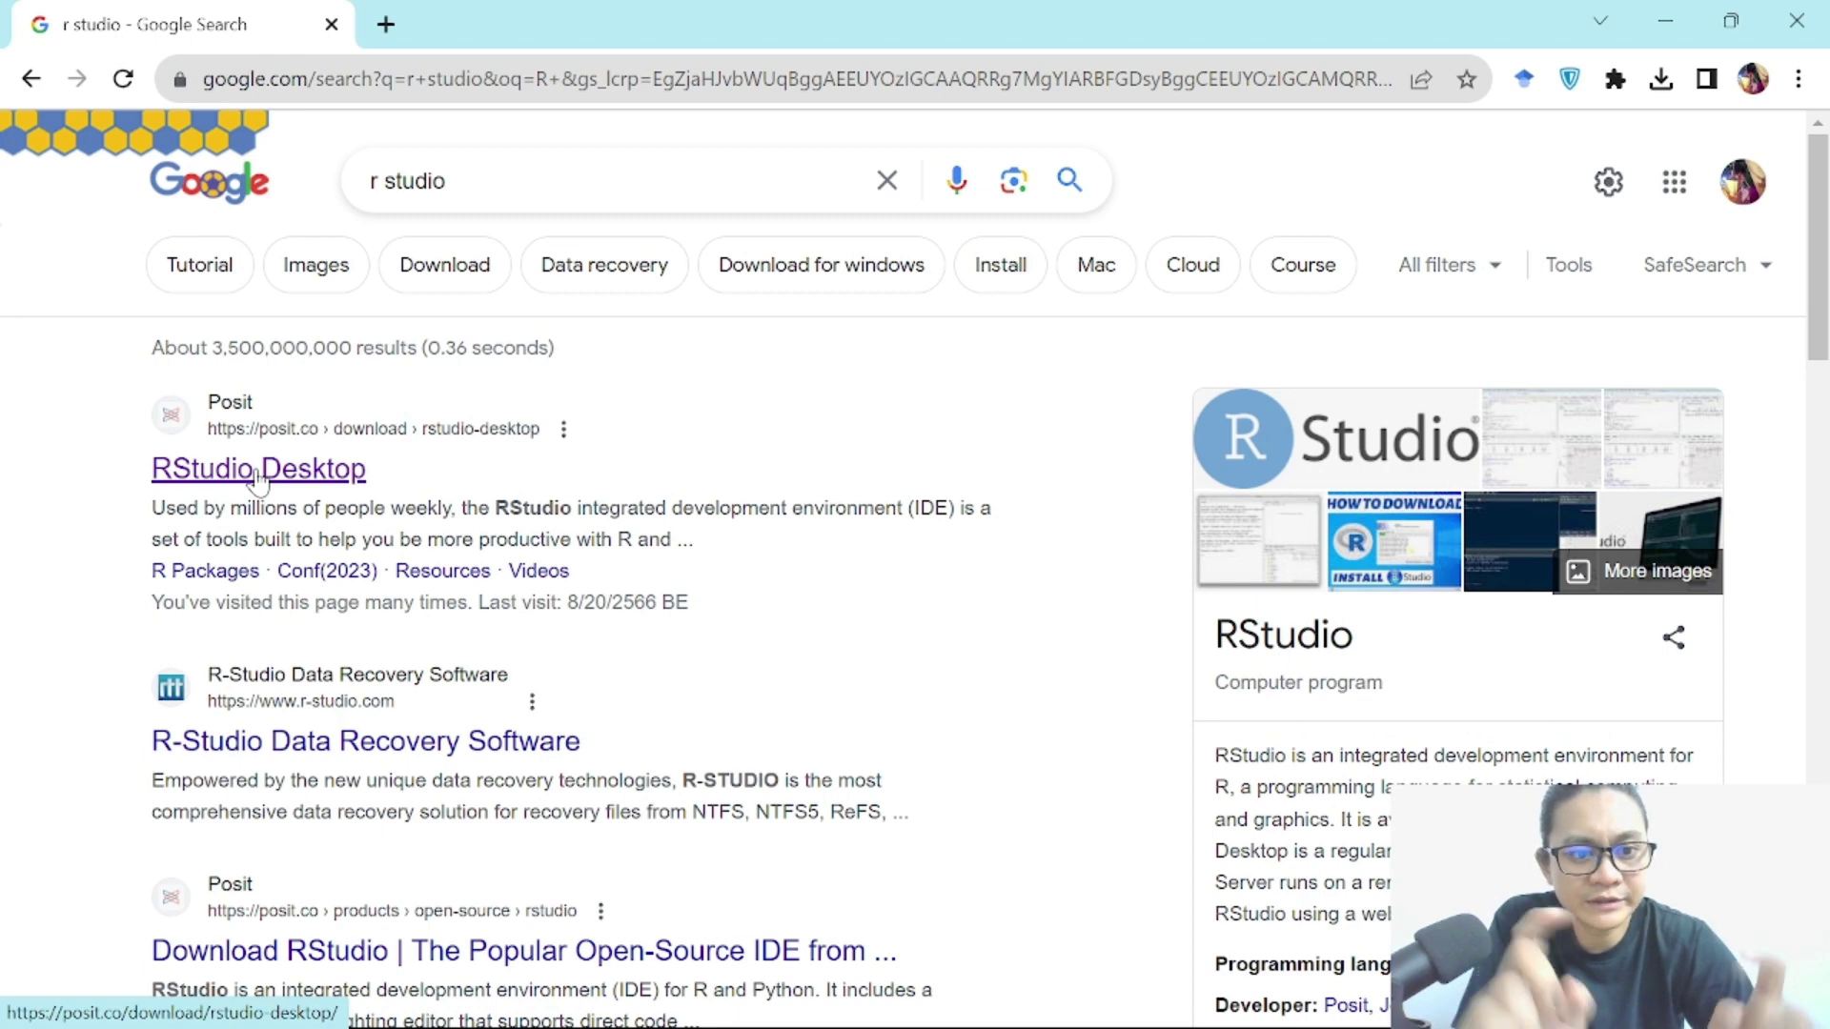
# Step: Open Posit's RStudio Desktop download page from the search results and go on to the R download site
pyautogui.click(258, 470)
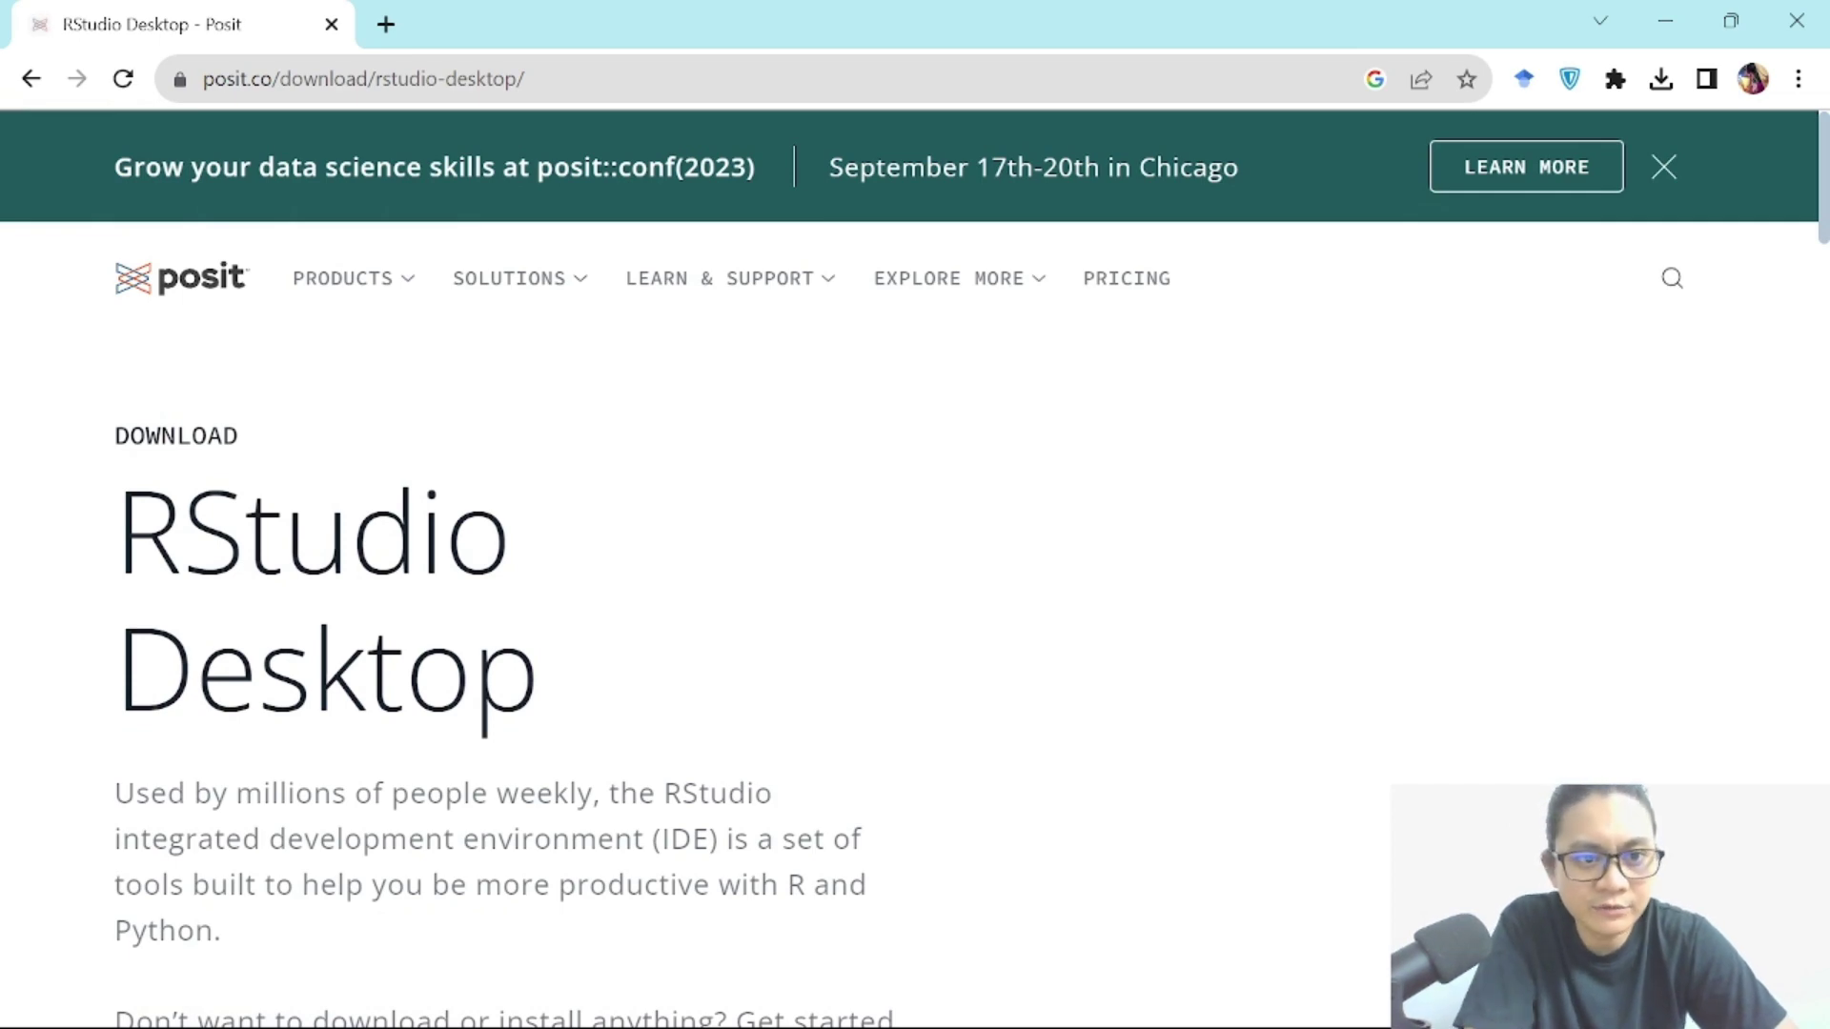
pyautogui.scroll(-8, 256, 476)
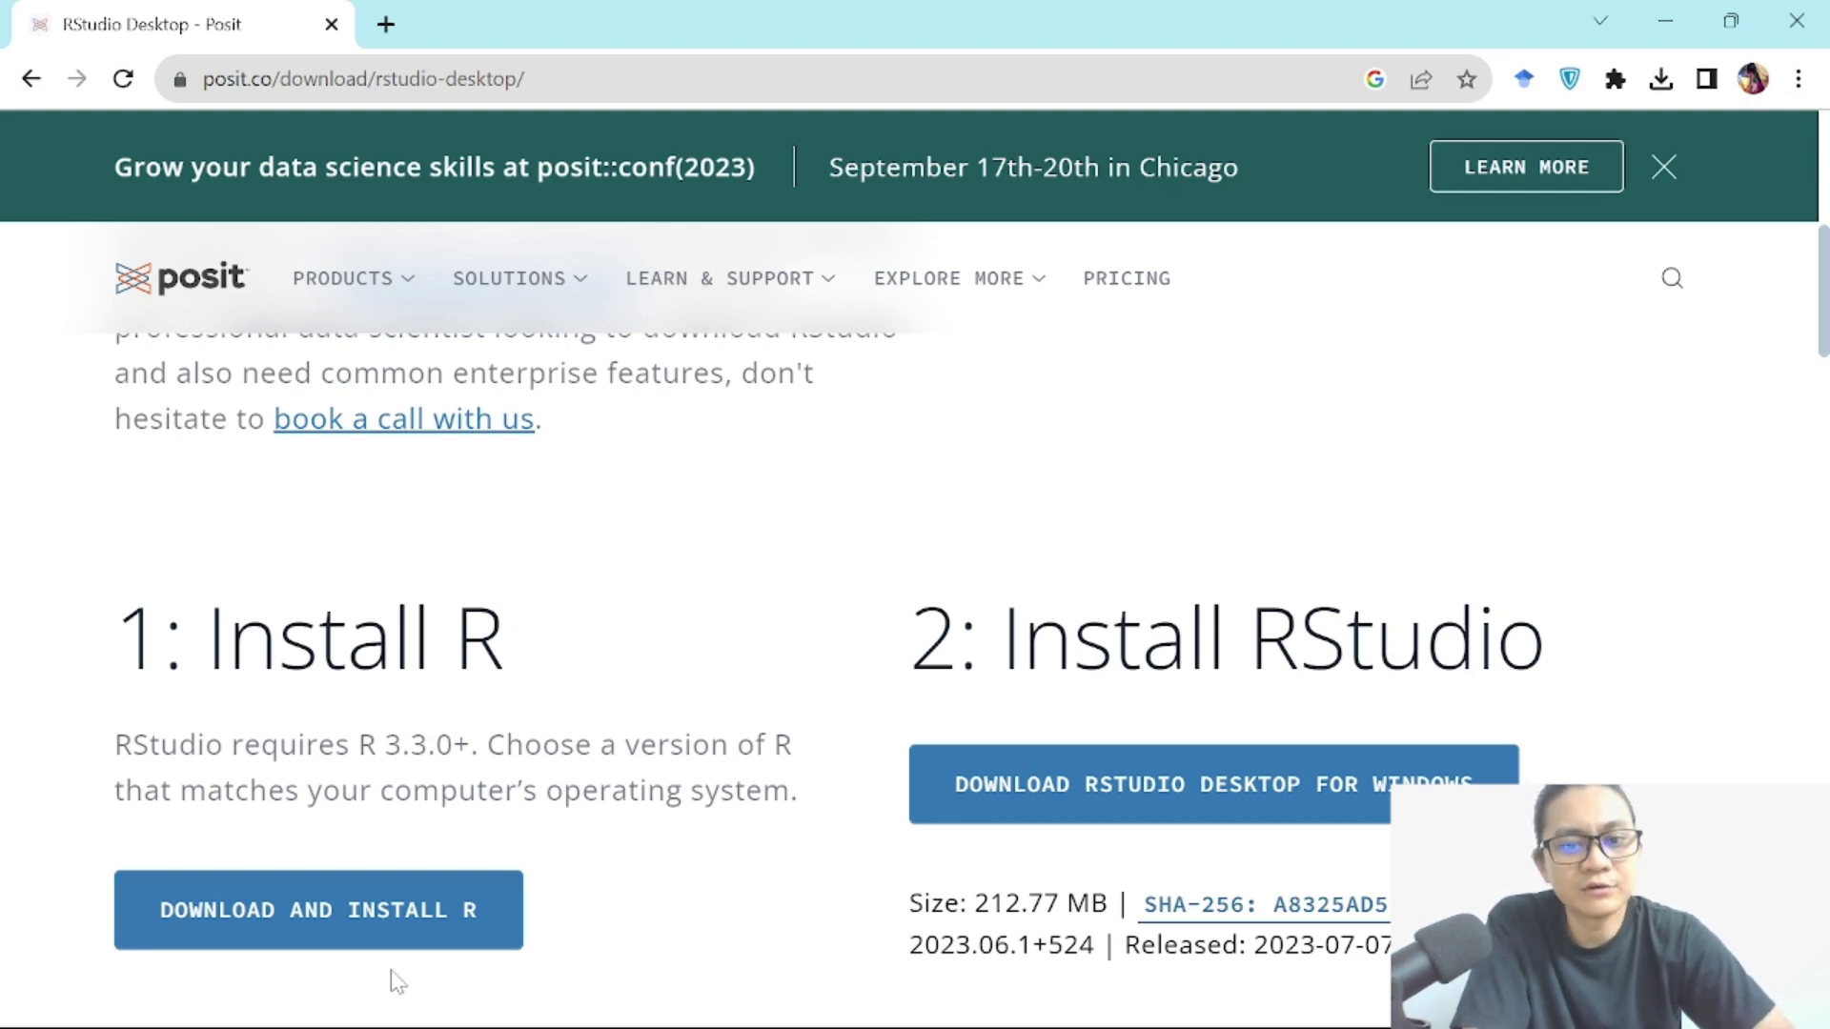
pyautogui.scroll(-1, 752, 877)
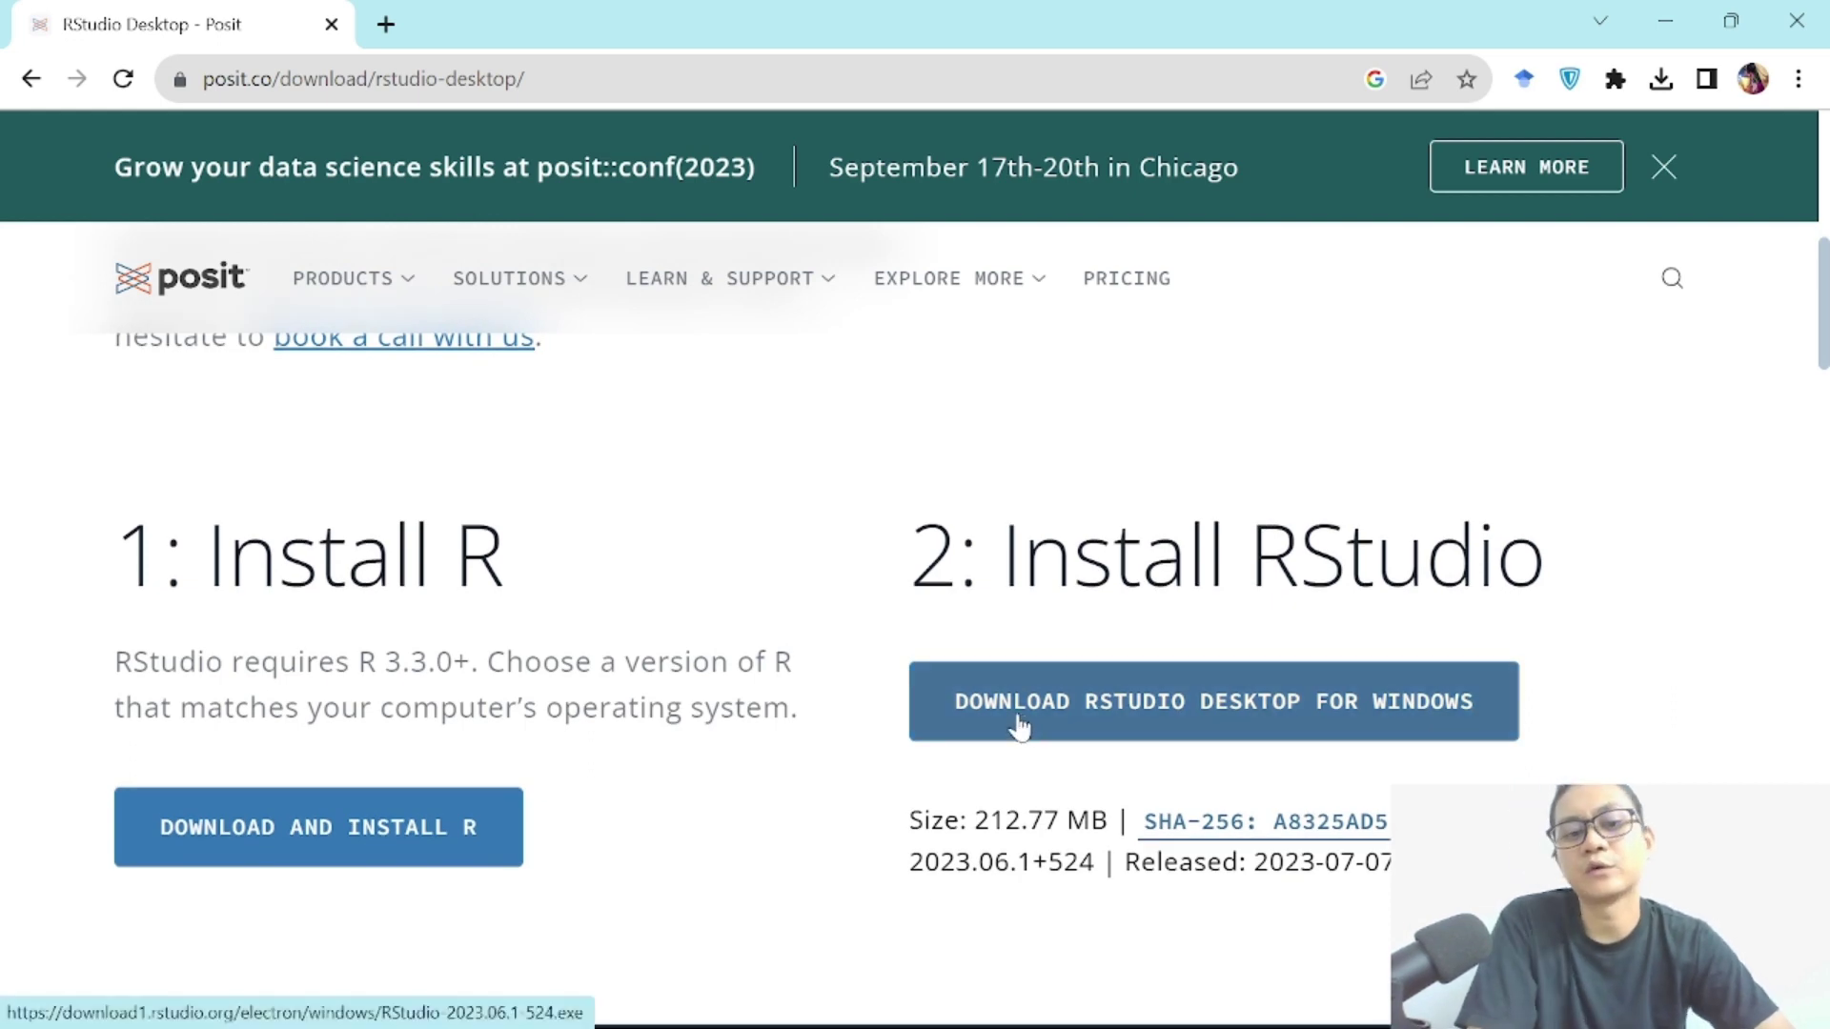
pyautogui.click(317, 829)
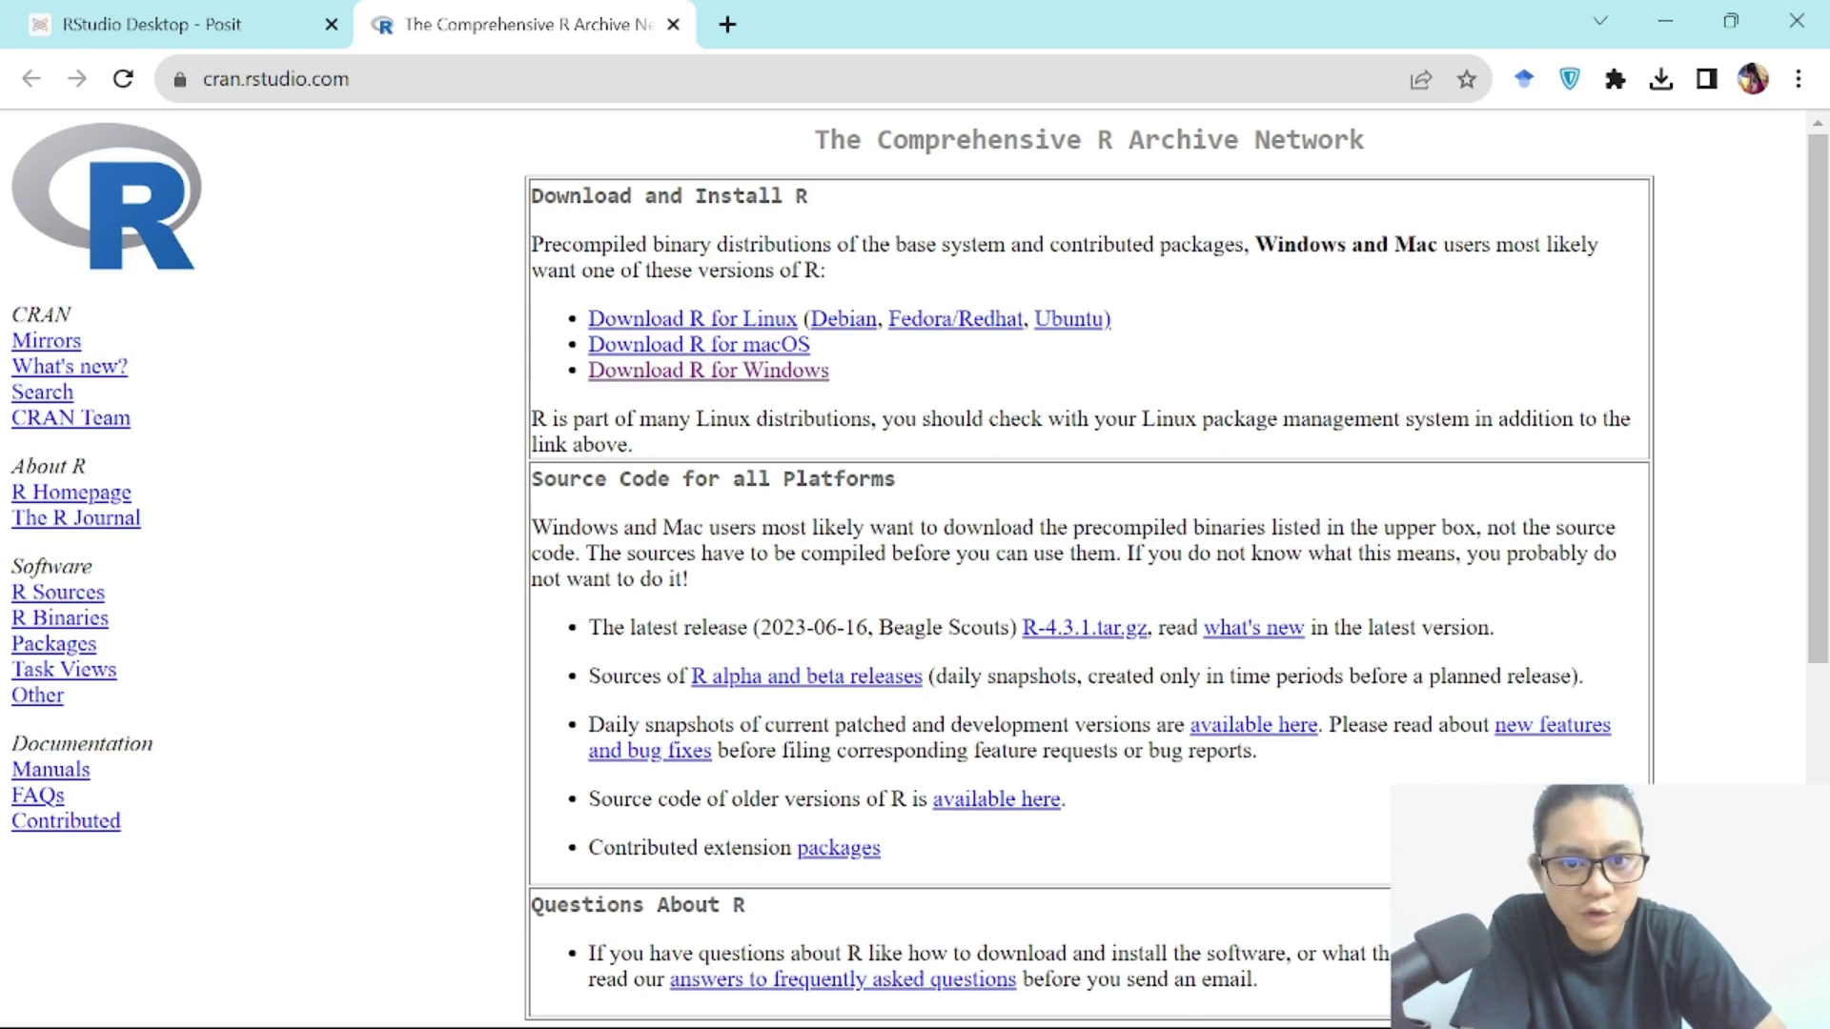
# Step: Download the R-4.3.1 first-time installer for Windows, keep the blocked file and launch it
pyautogui.click(735, 373)
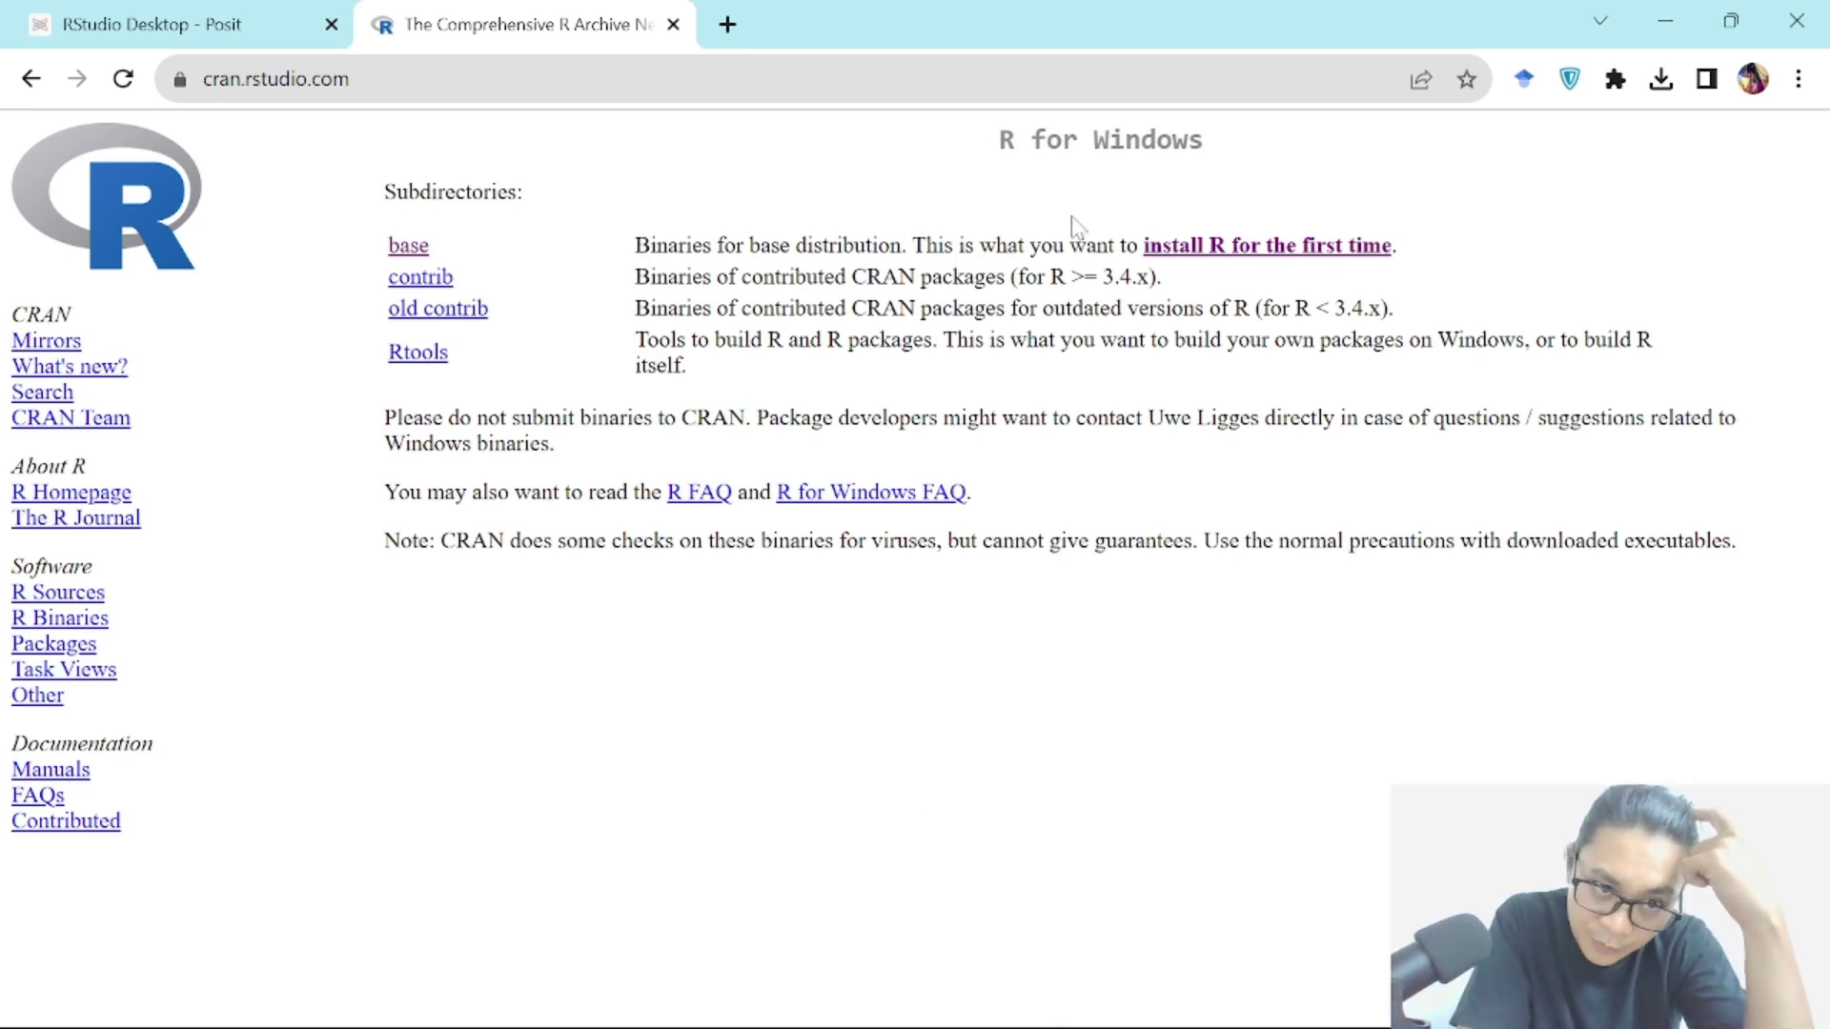
pyautogui.click(1234, 250)
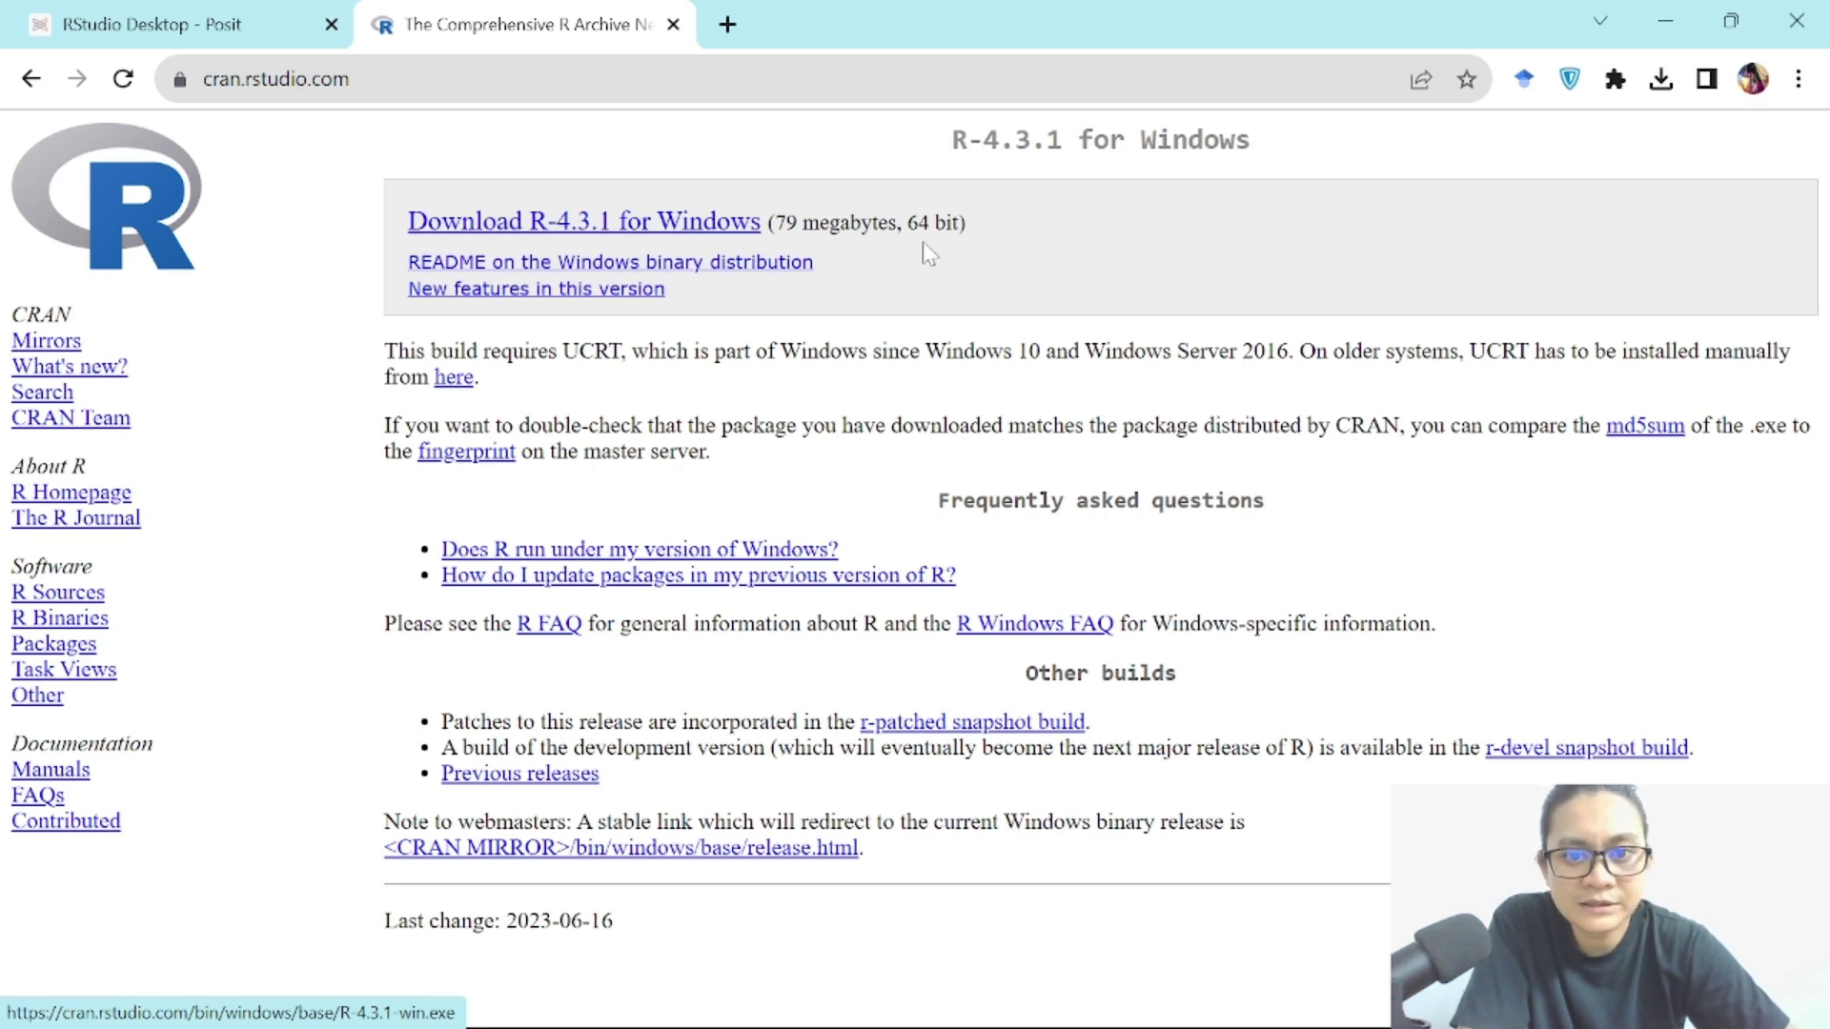
pyautogui.click(679, 229)
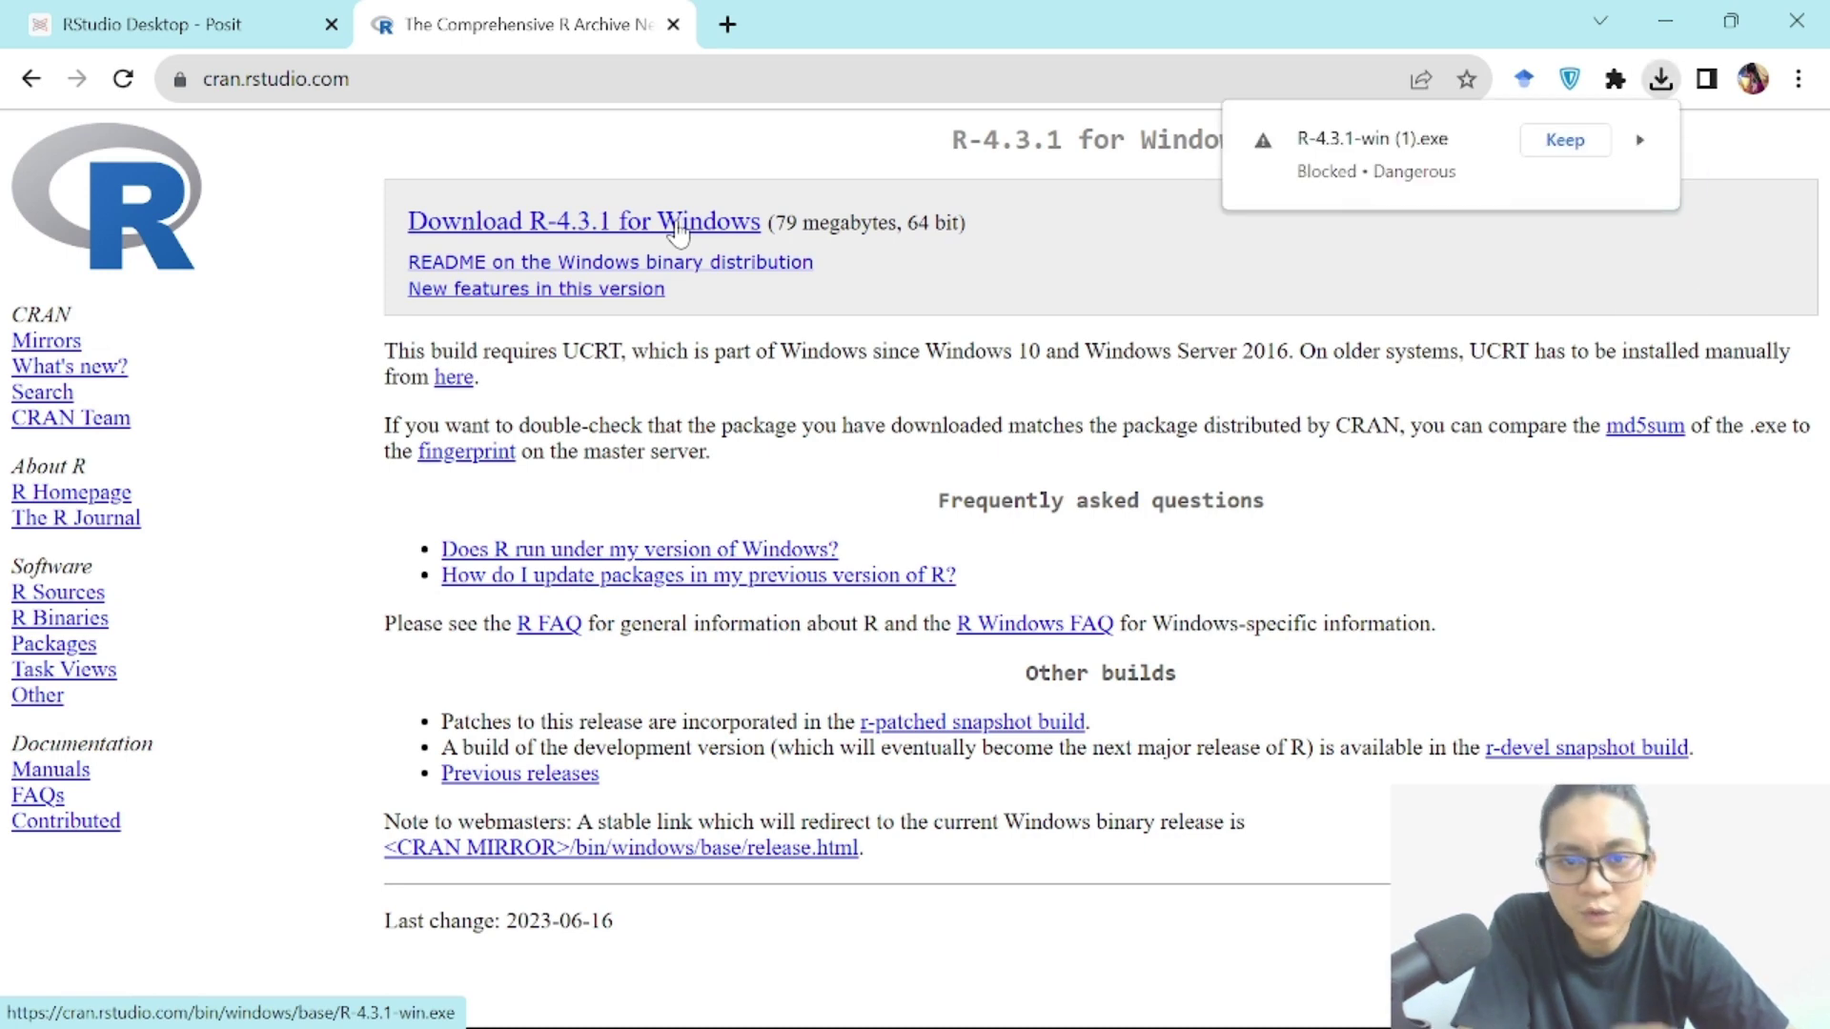
pyautogui.click(1540, 145)
pyautogui.click(1427, 145)
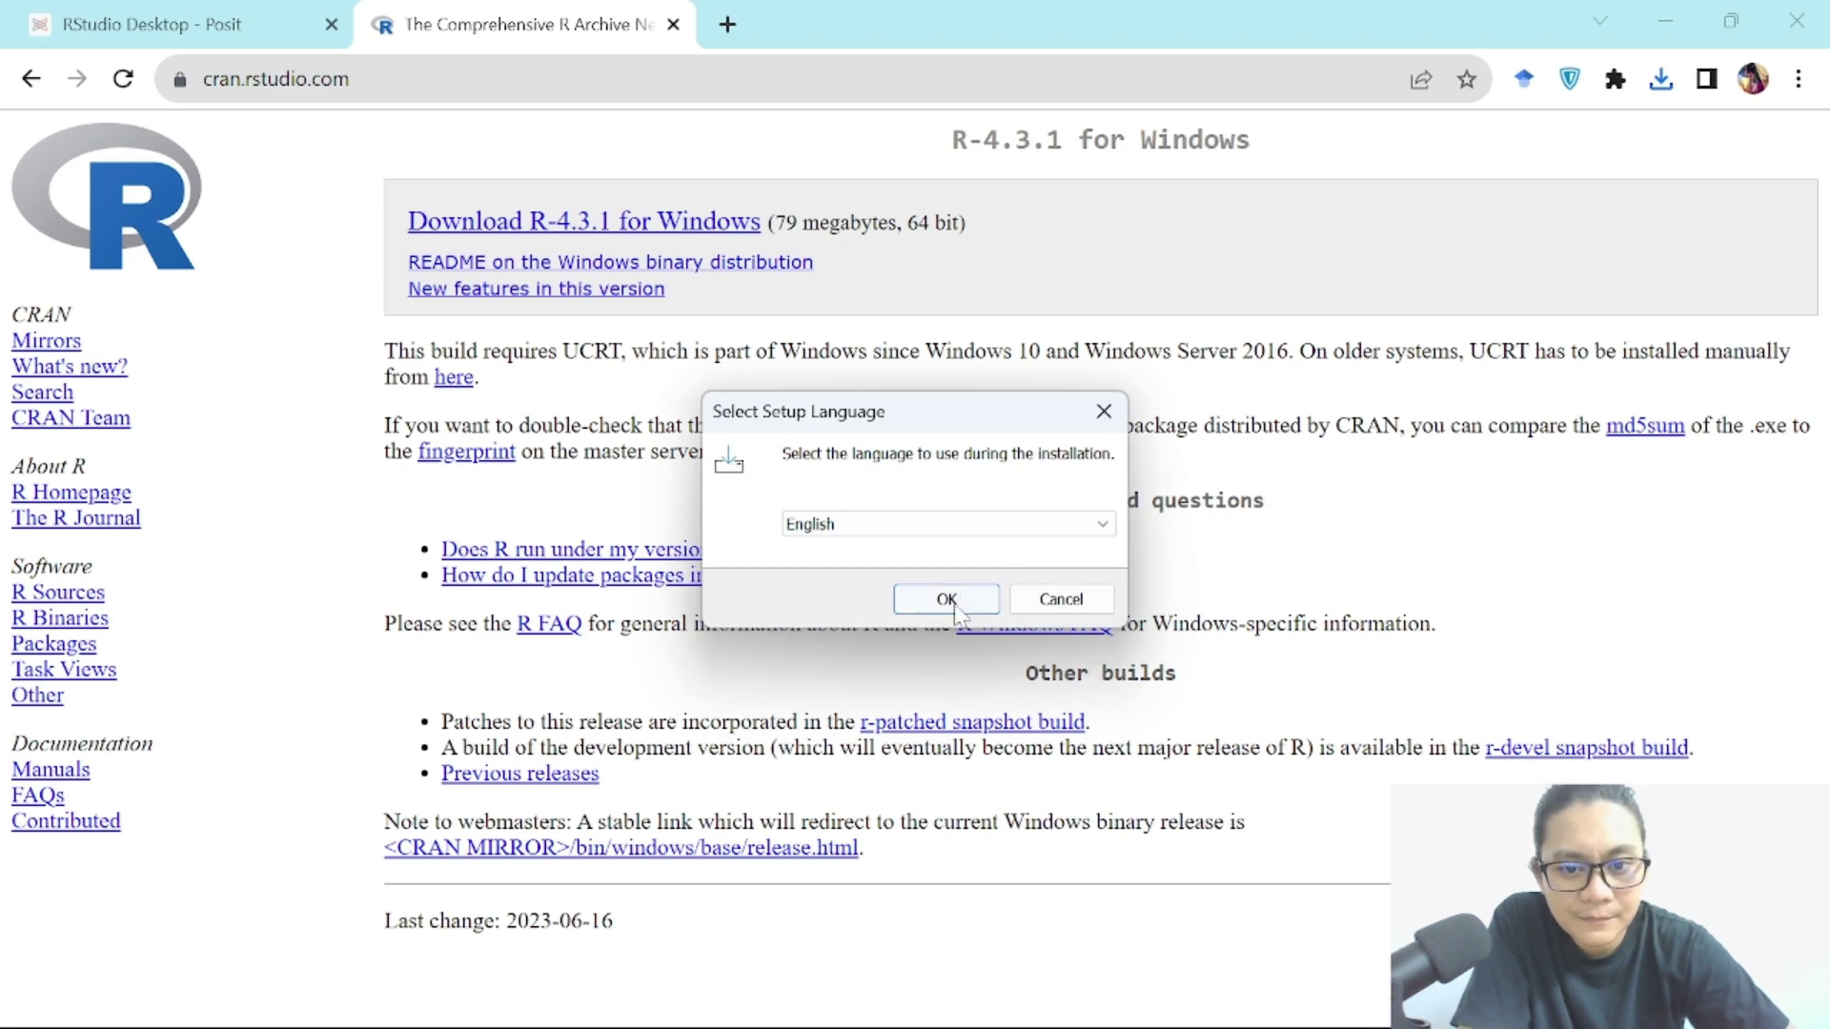
# Step: Install R for Windows 4.3.1 in English, accepting the default folder, components, startup options, Start Menu folder and additional tasks
pyautogui.click(956, 606)
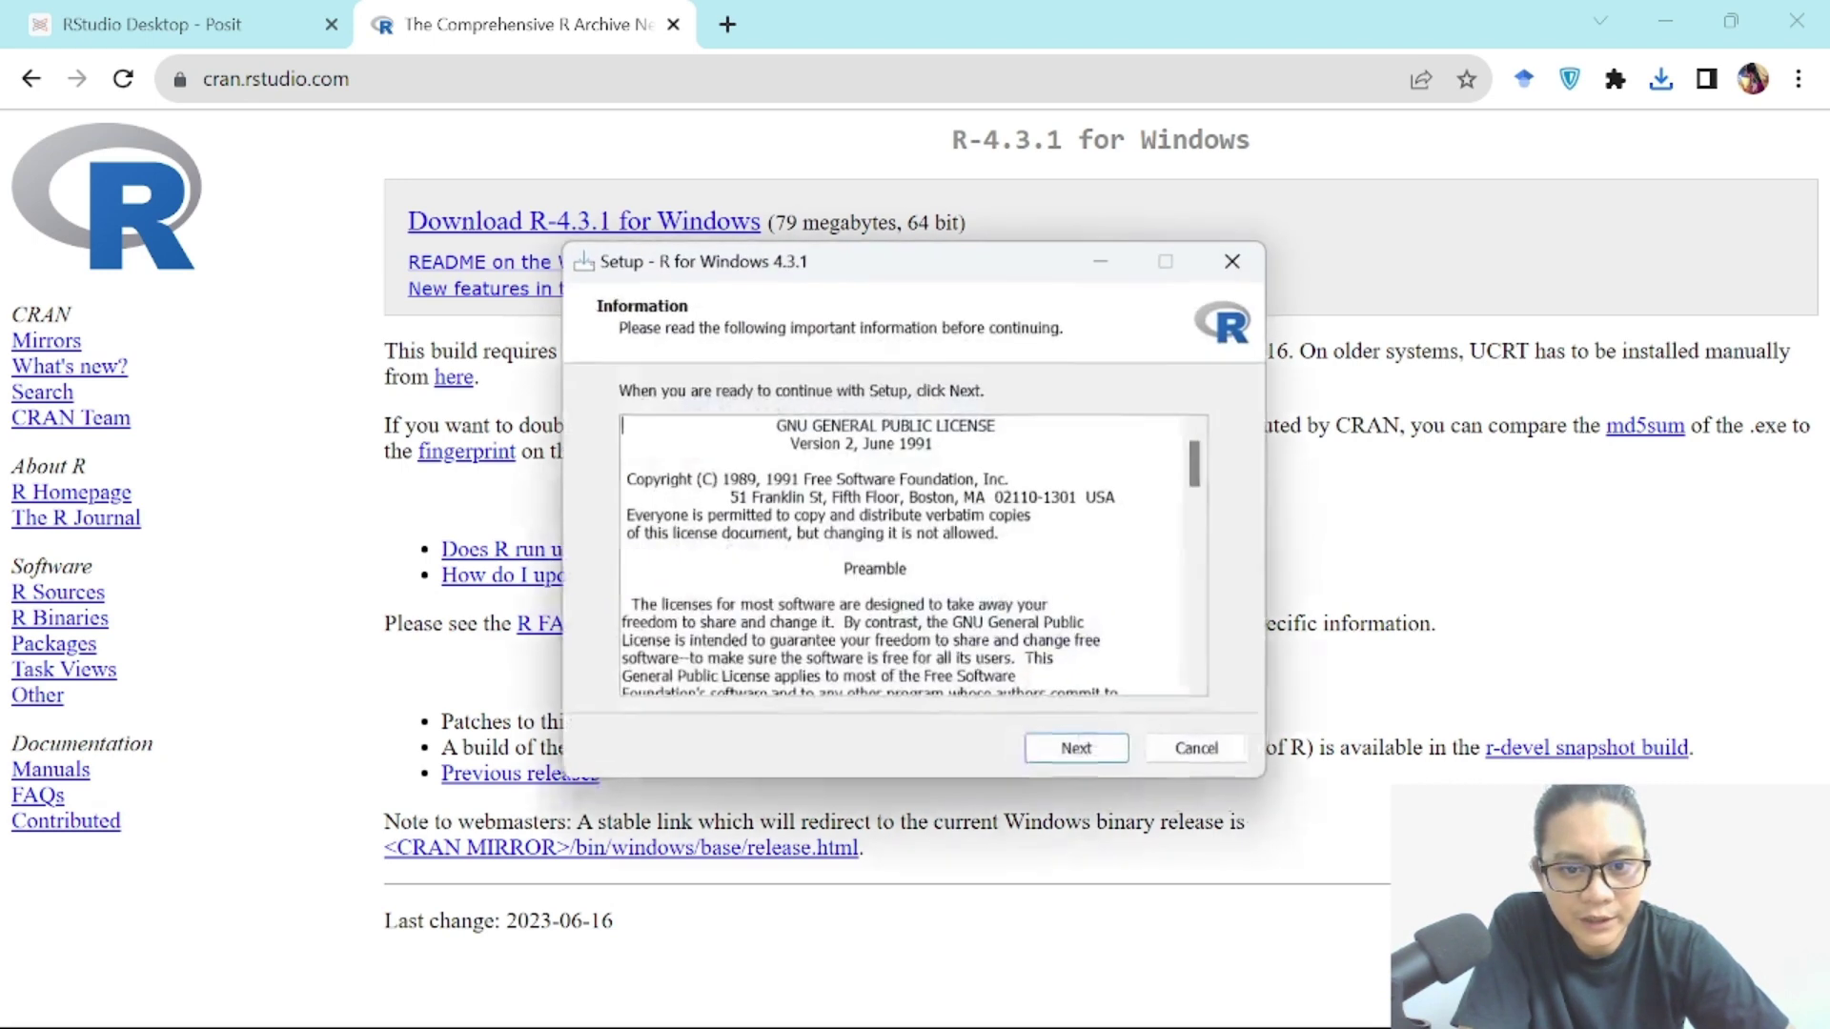
pyautogui.click(1055, 759)
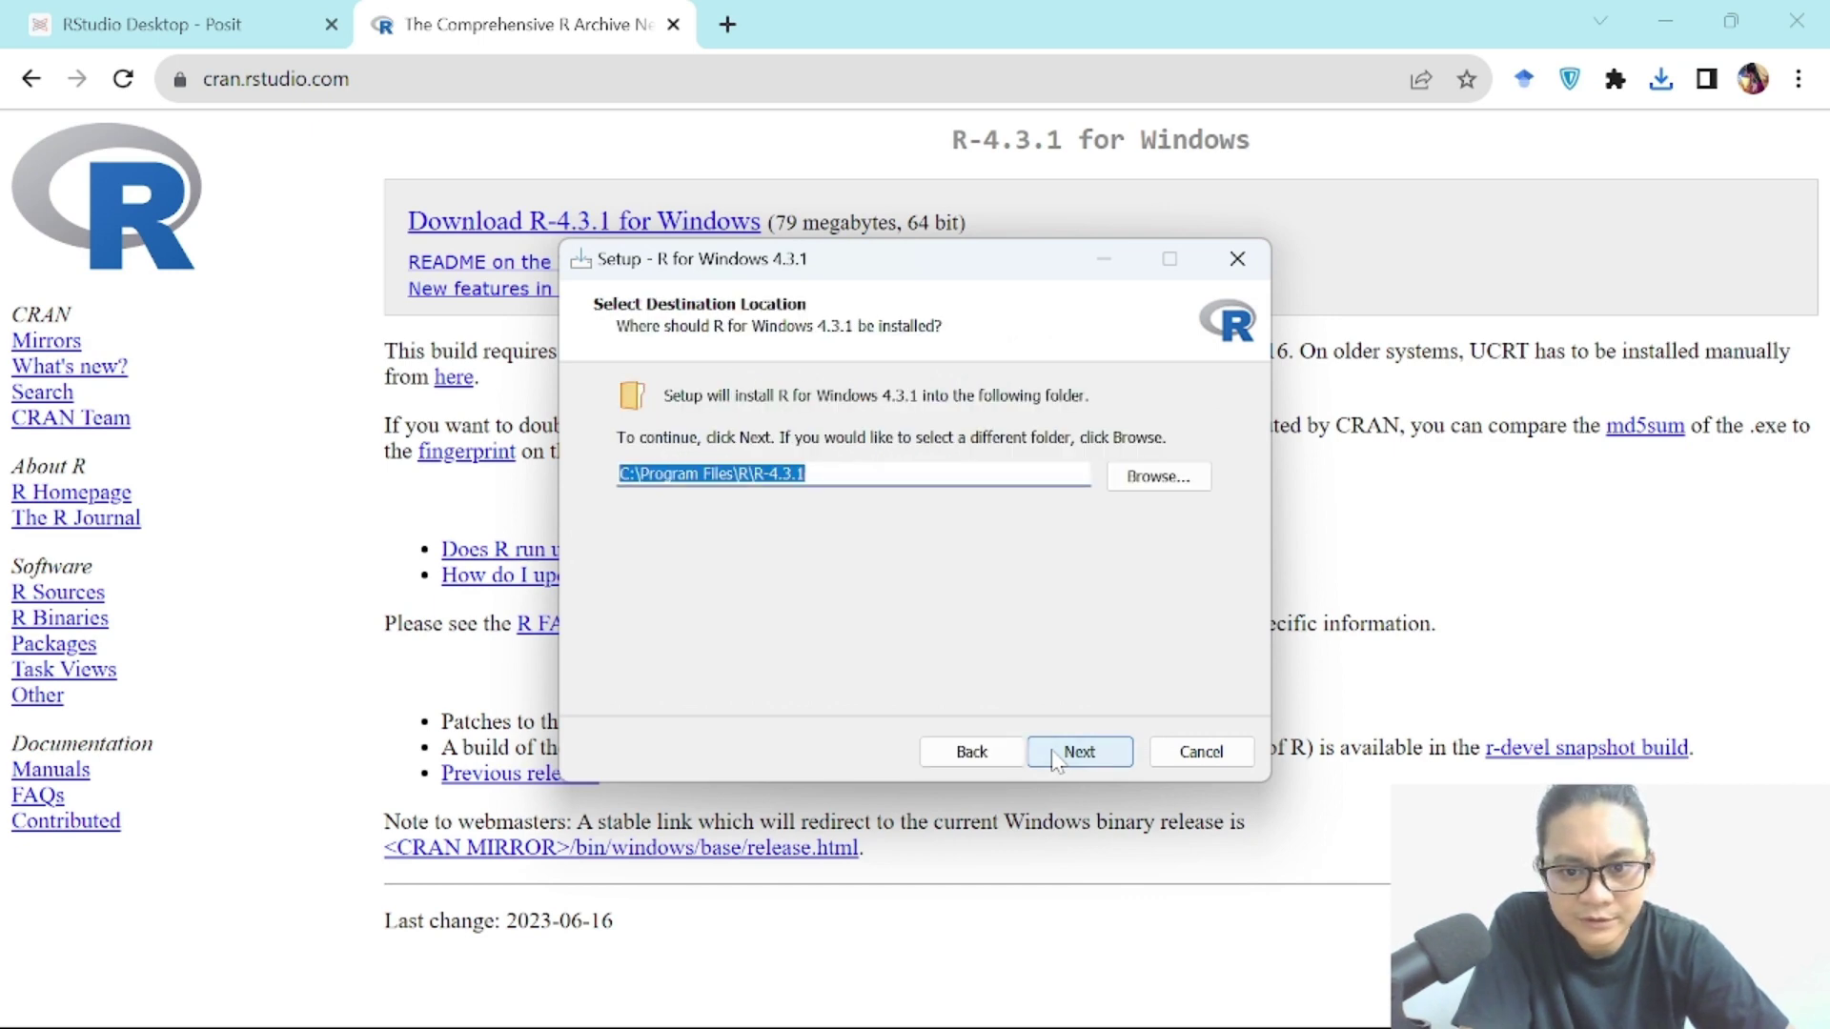
pyautogui.click(1055, 759)
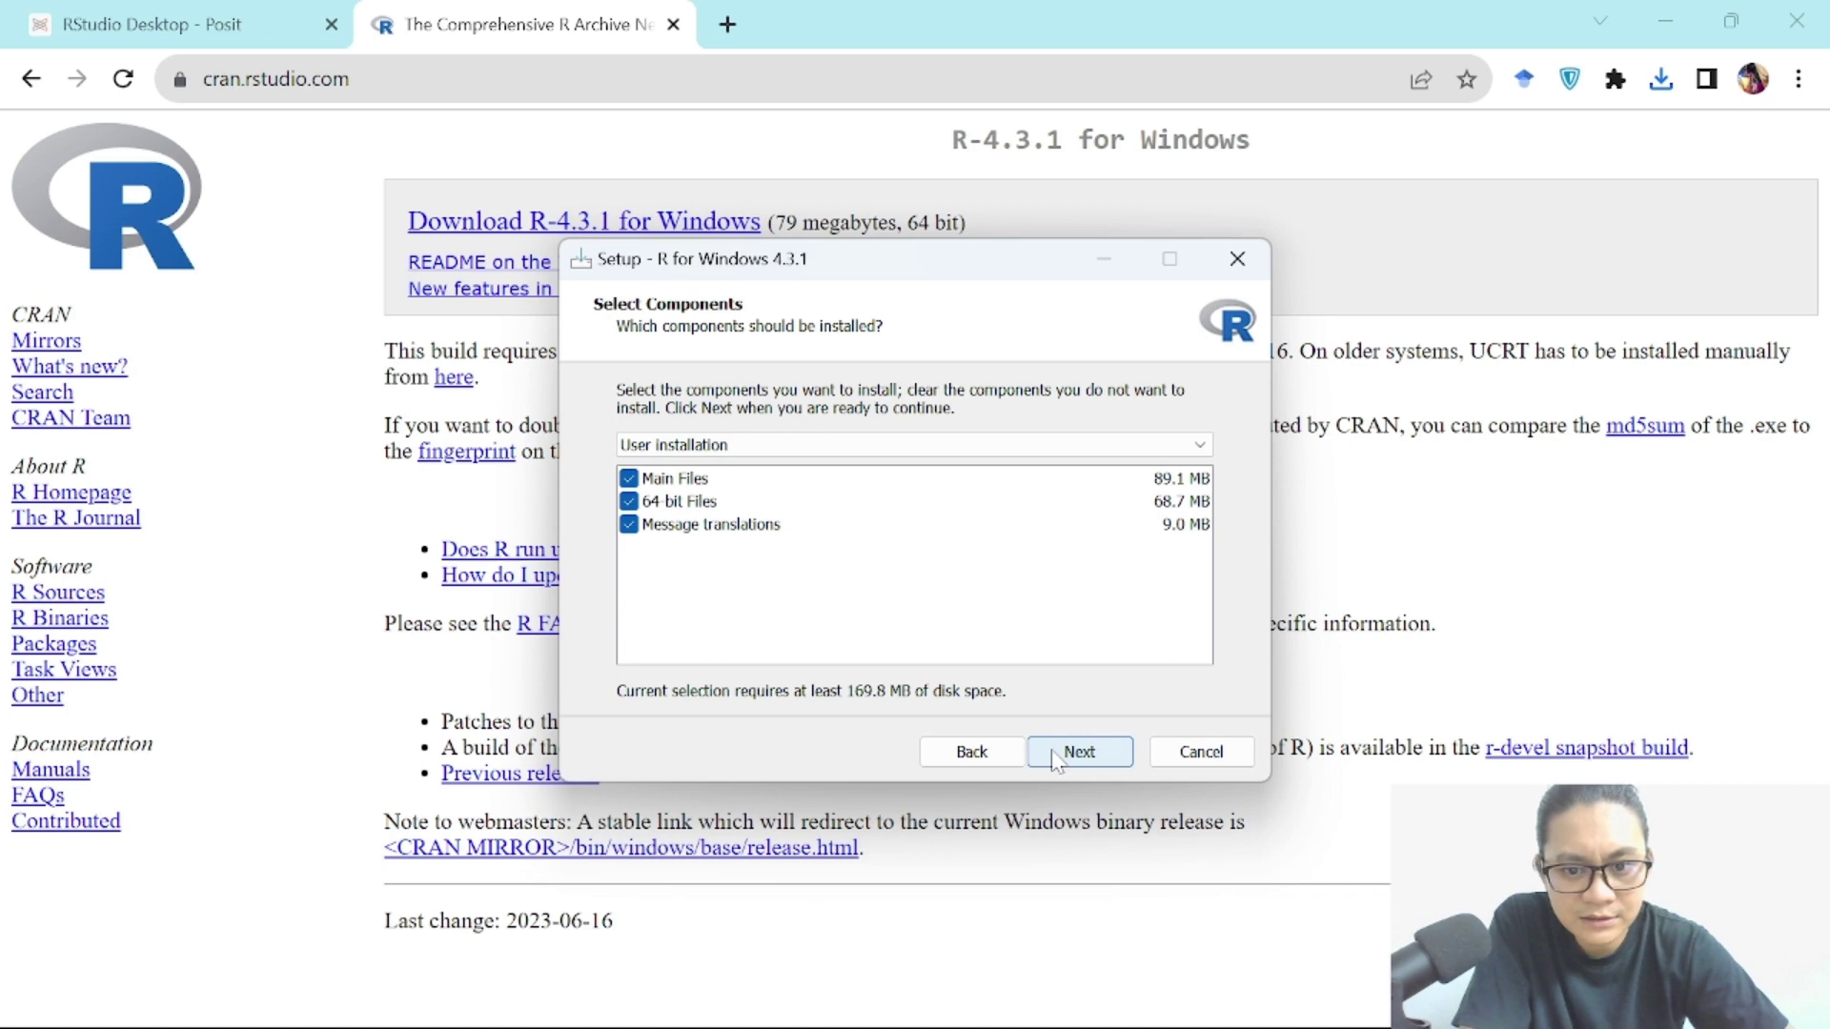
pyautogui.click(1055, 760)
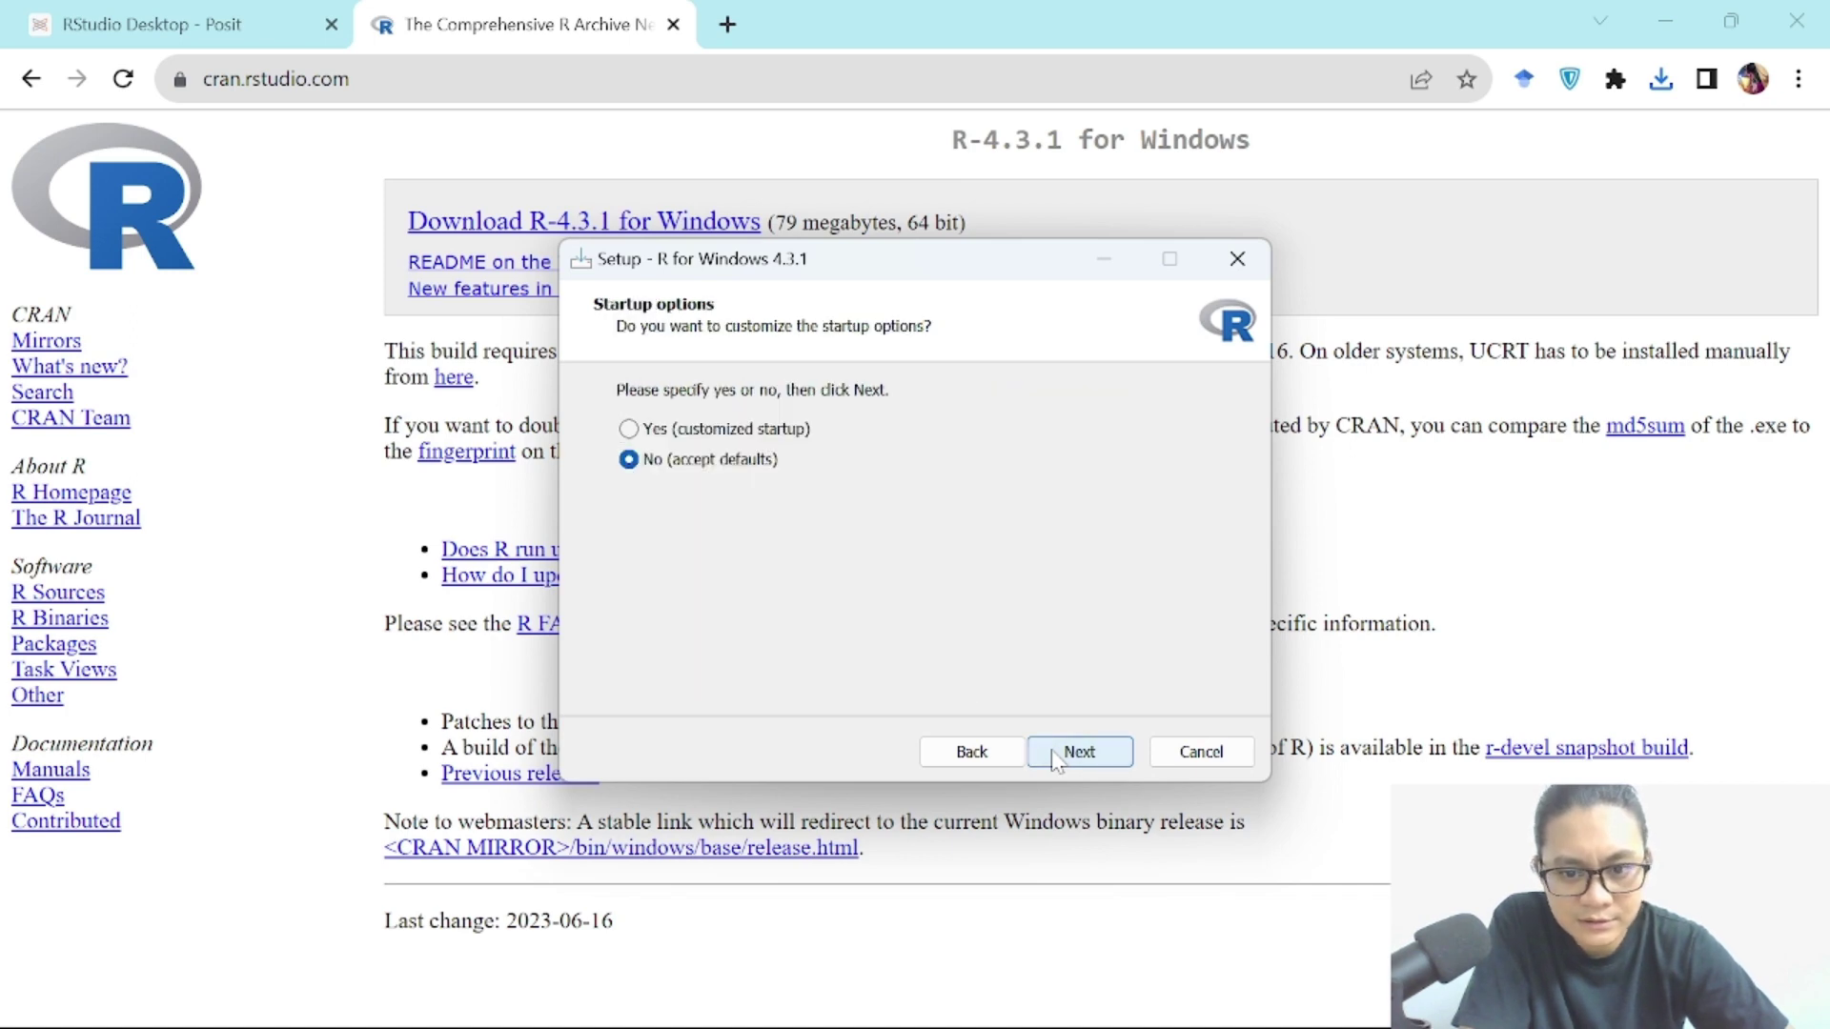
pyautogui.click(1055, 759)
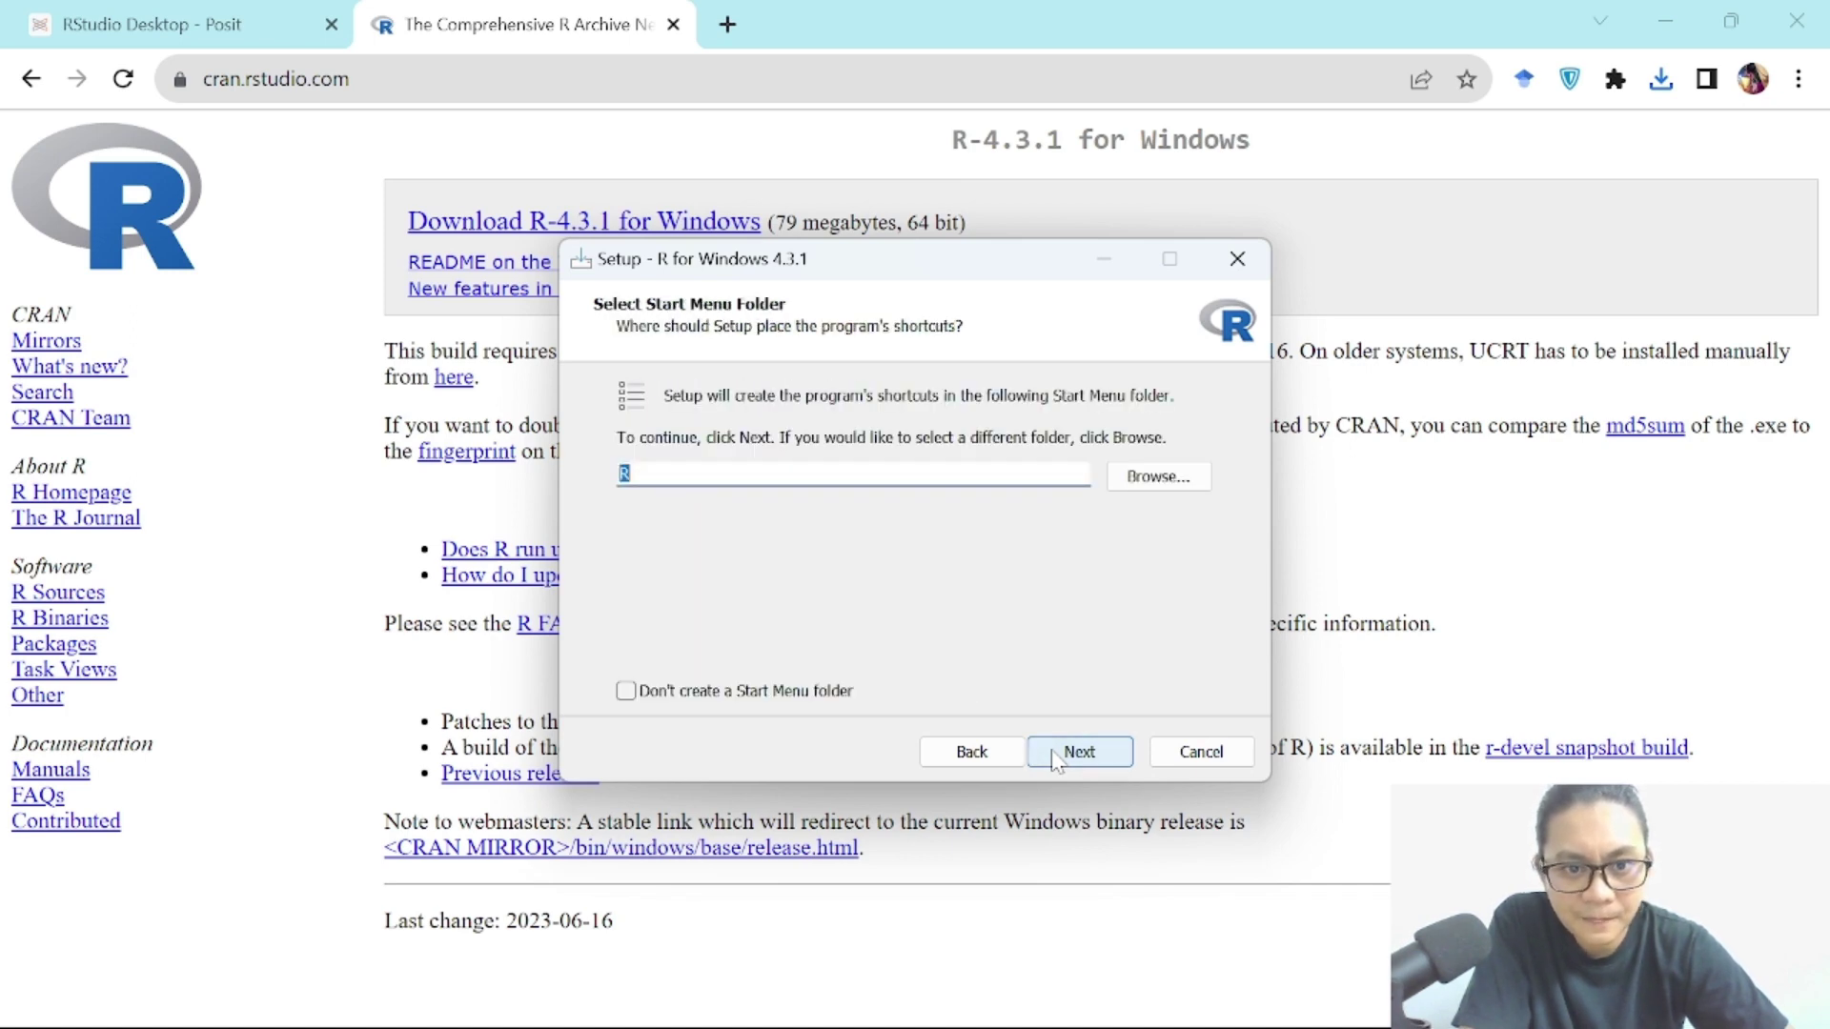
pyautogui.click(1055, 760)
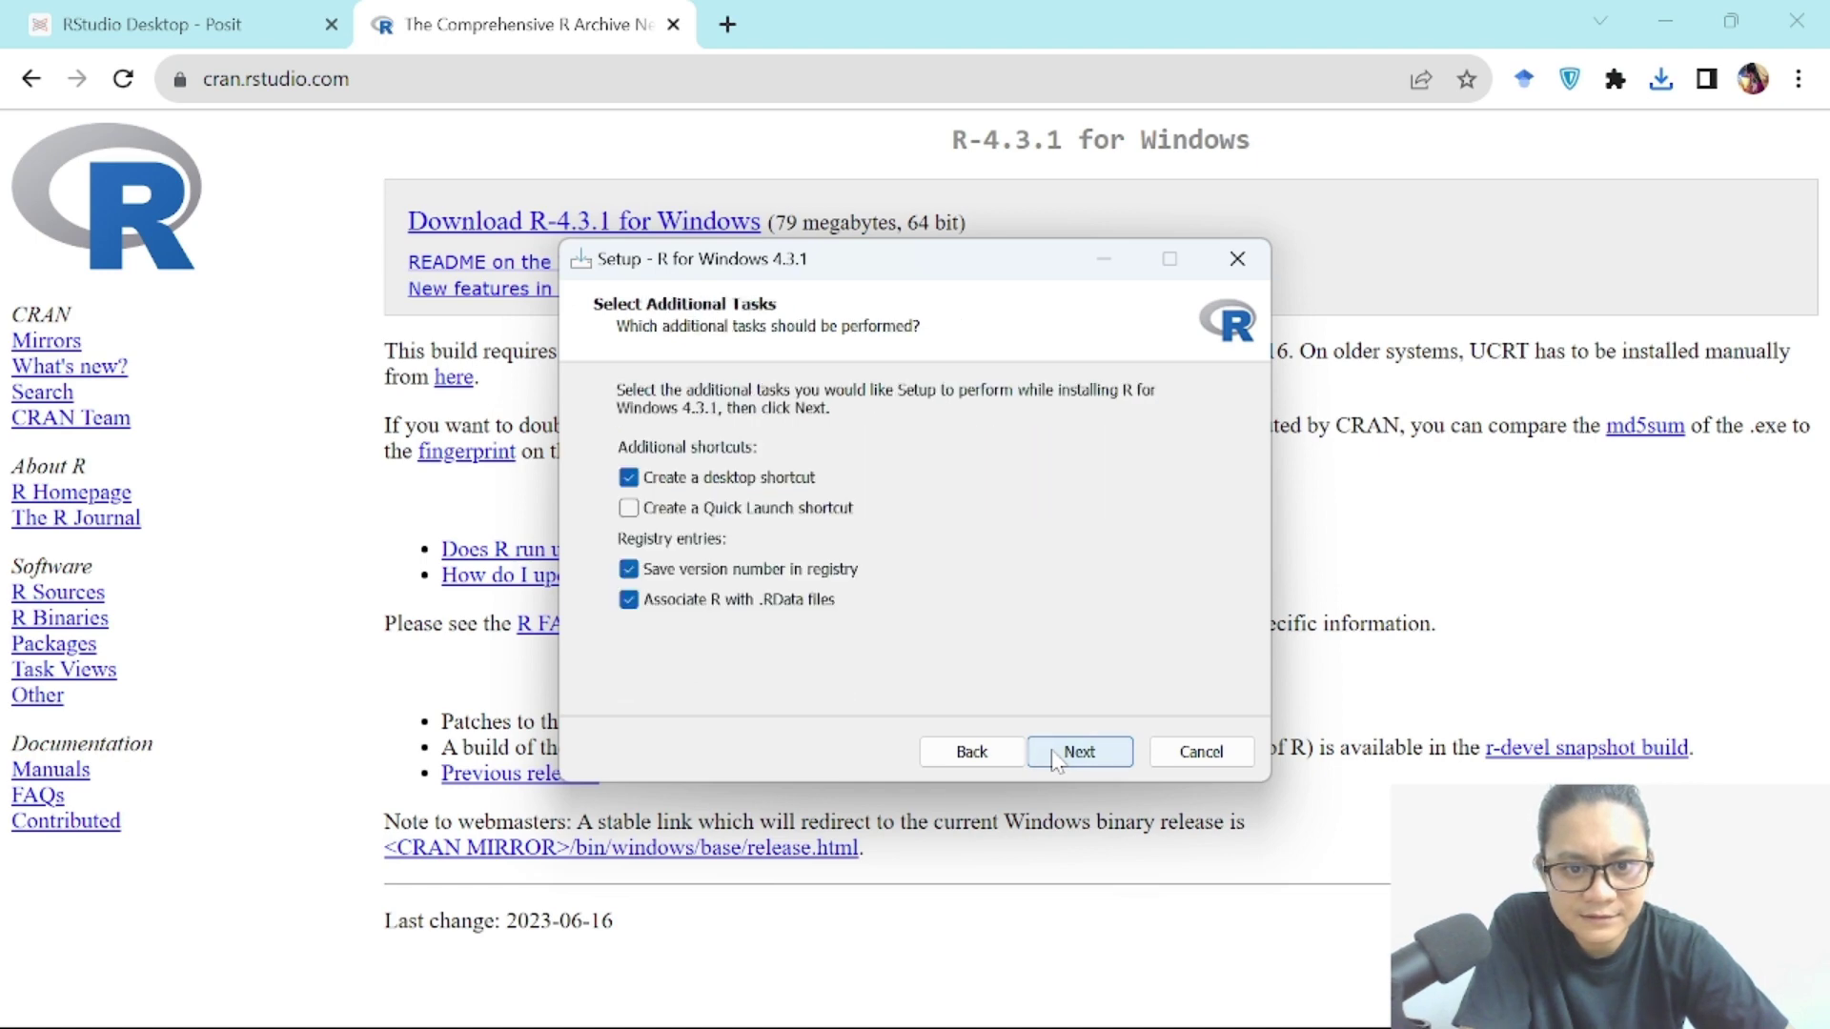
pyautogui.click(1074, 760)
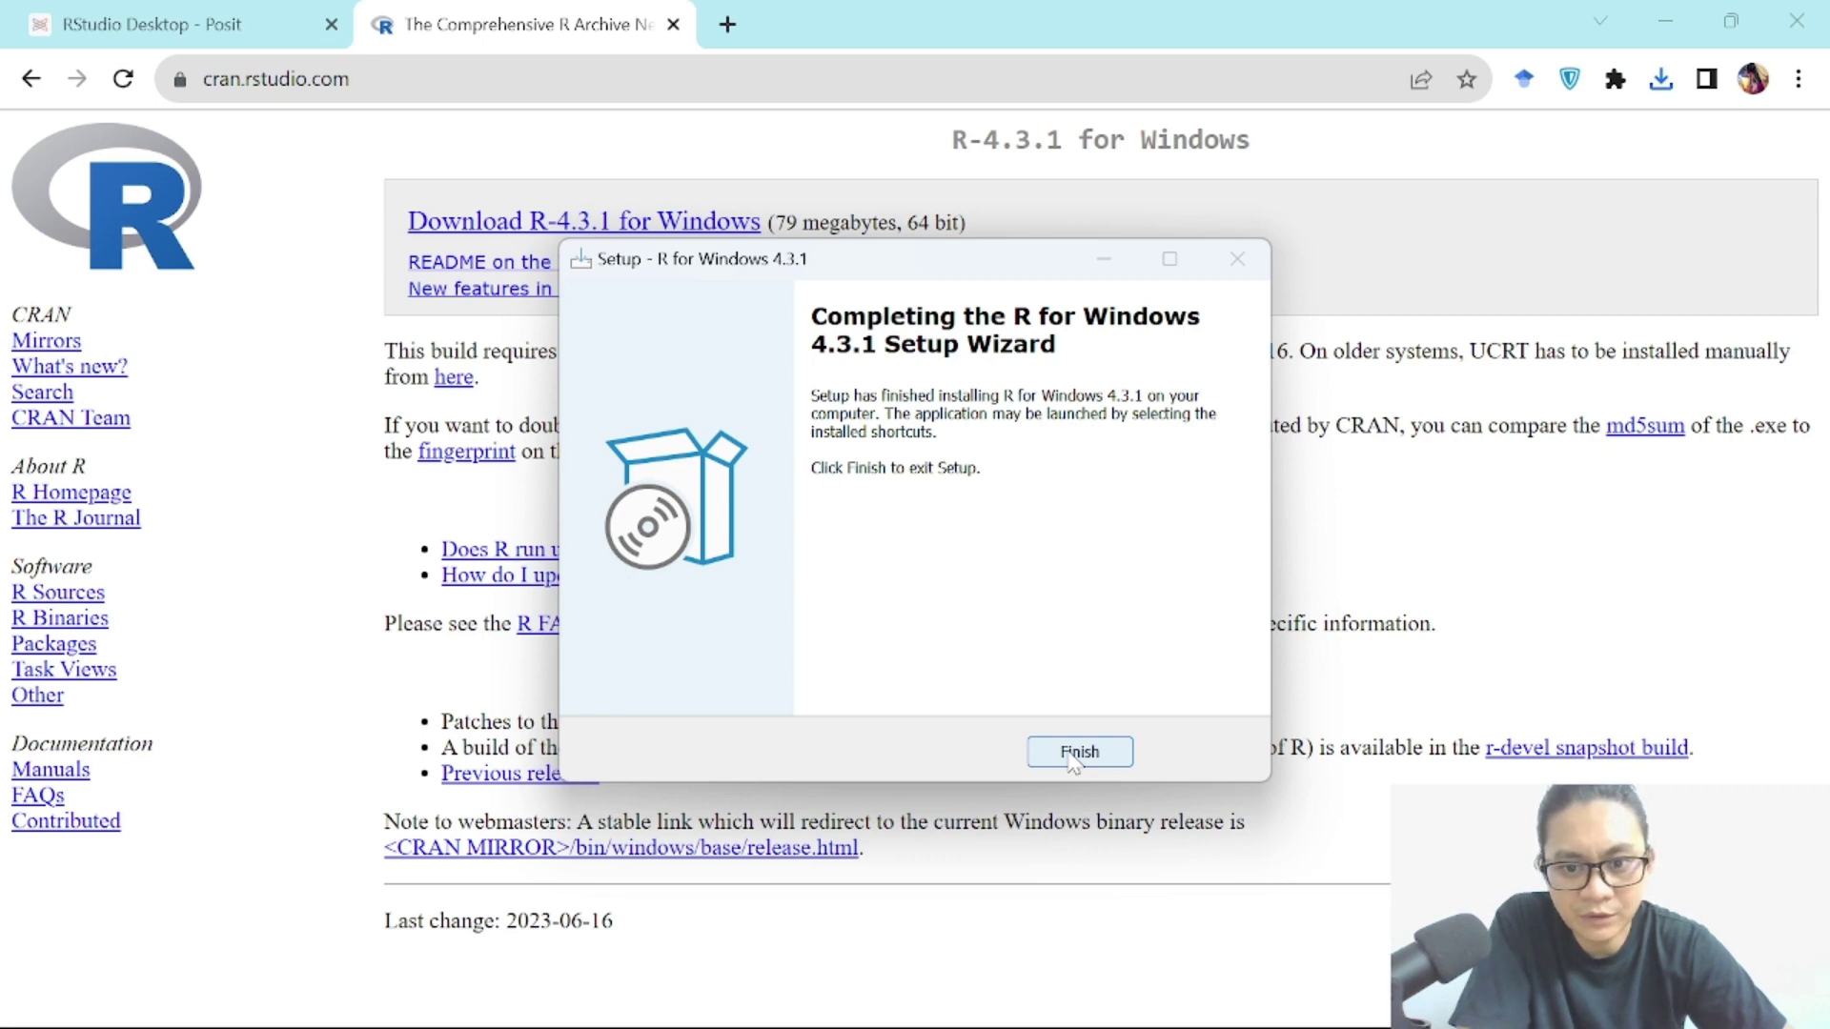
pyautogui.click(1072, 758)
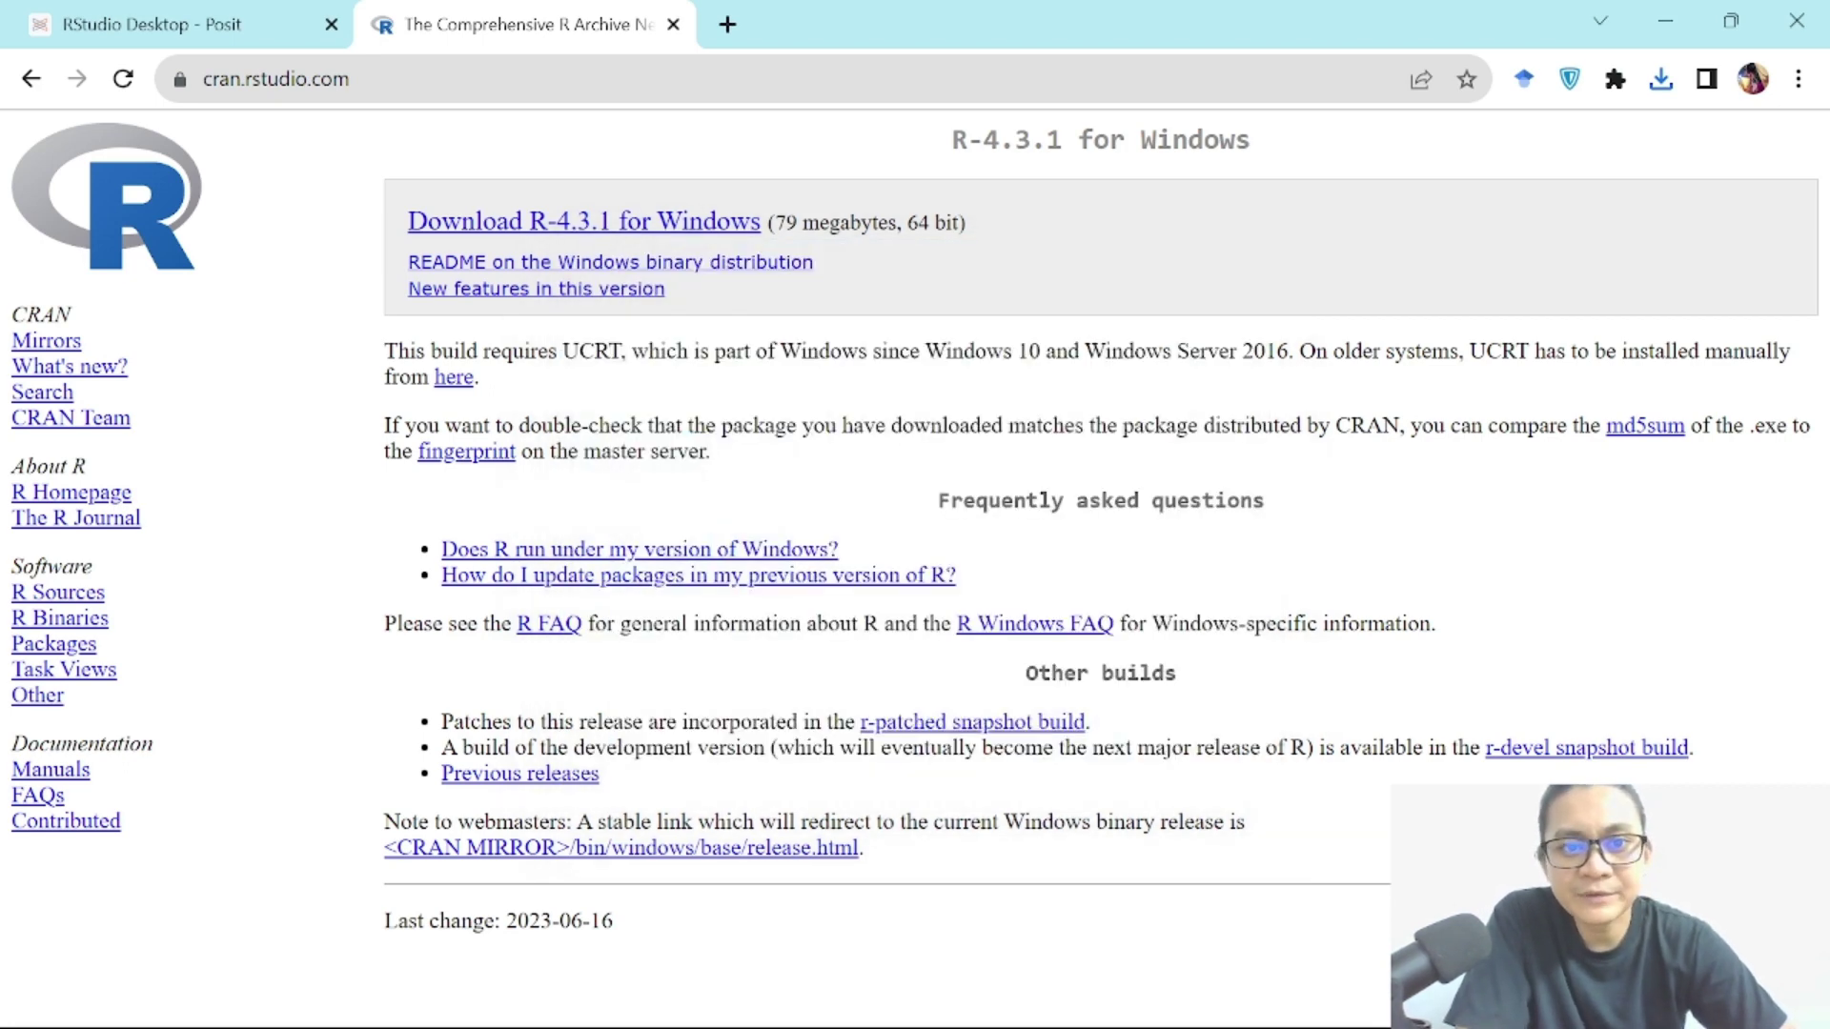
# Step: Download RStudio Desktop for Windows from the Posit page, keep the blocked installer and launch it
pyautogui.click(145, 10)
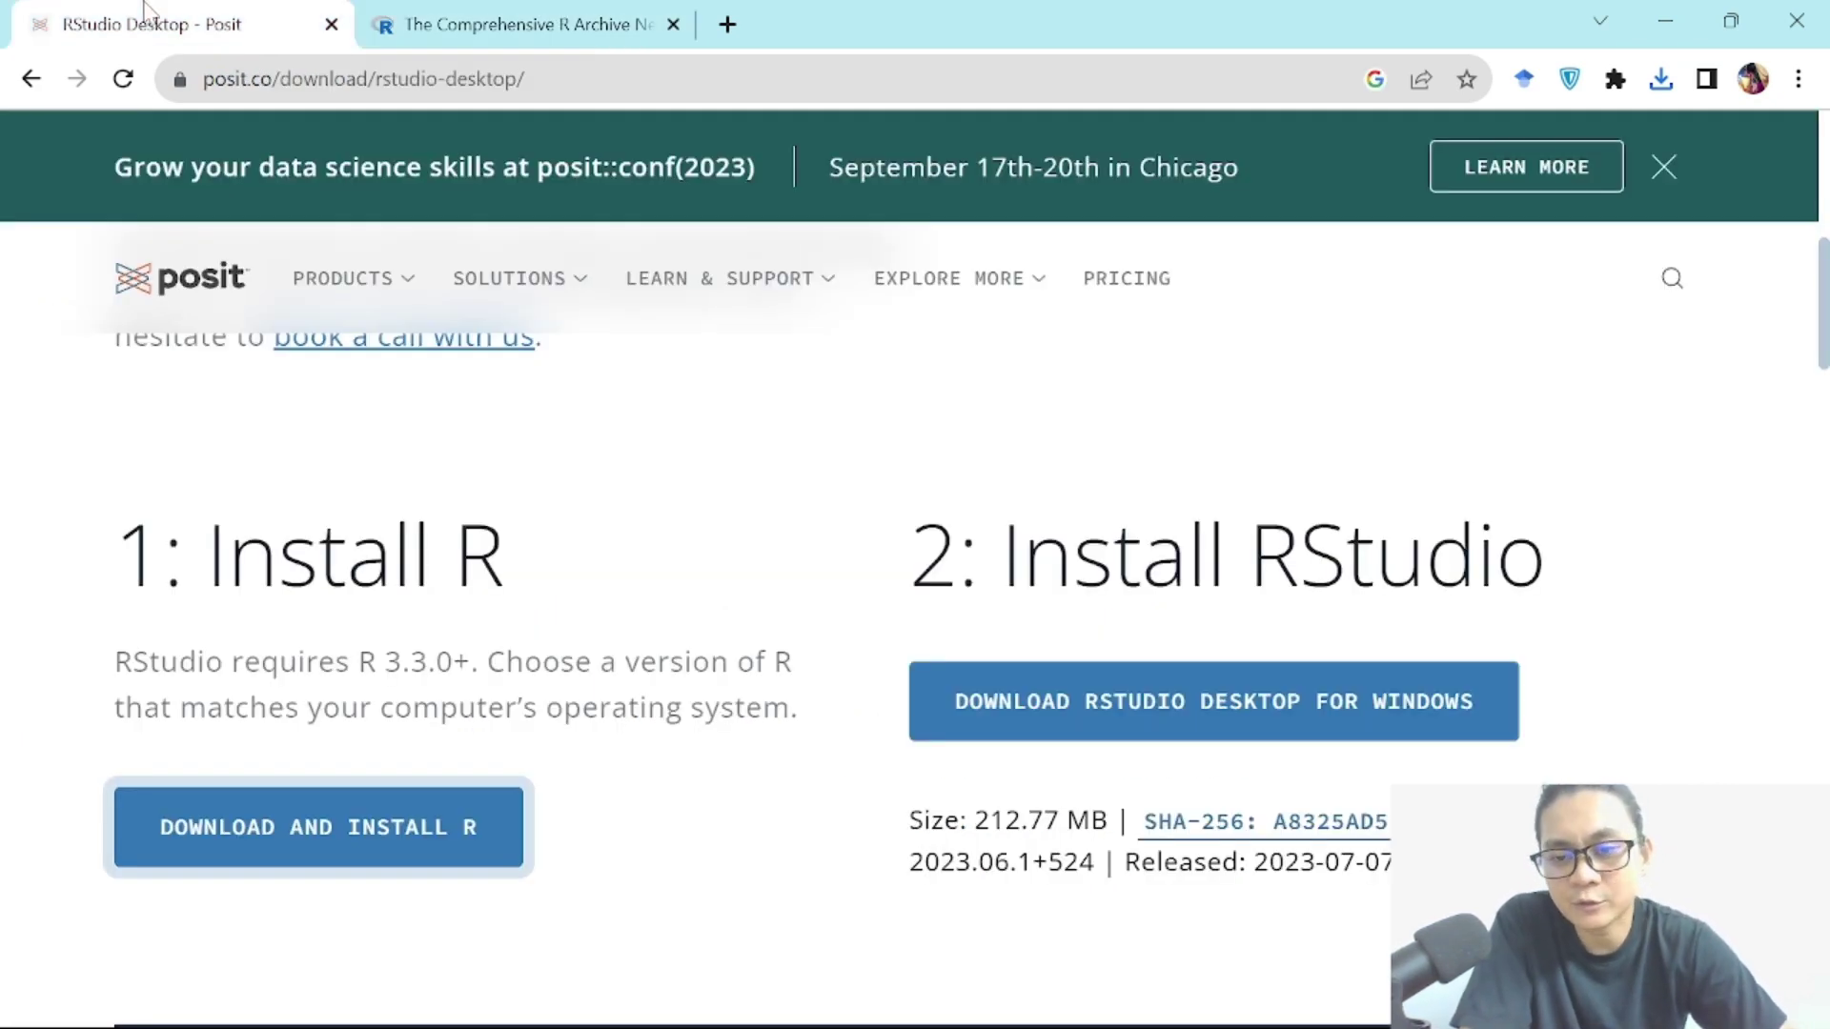
pyautogui.click(1214, 734)
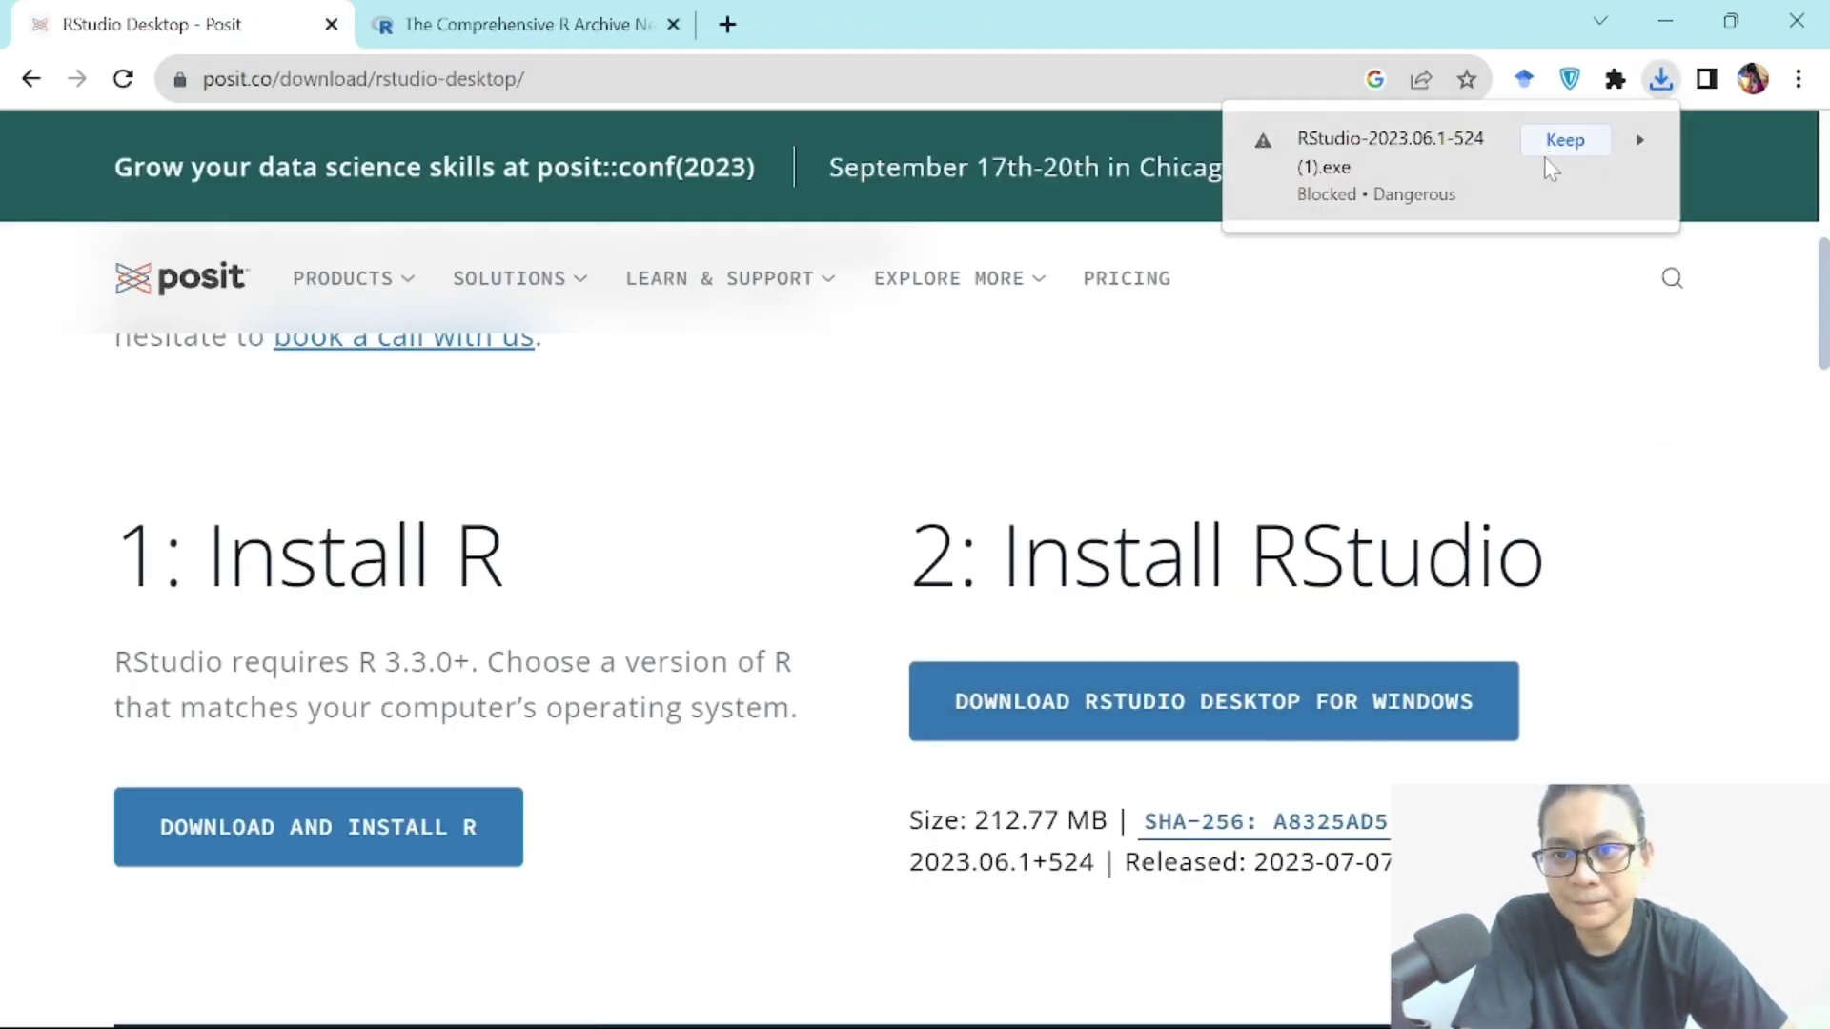
pyautogui.click(1550, 150)
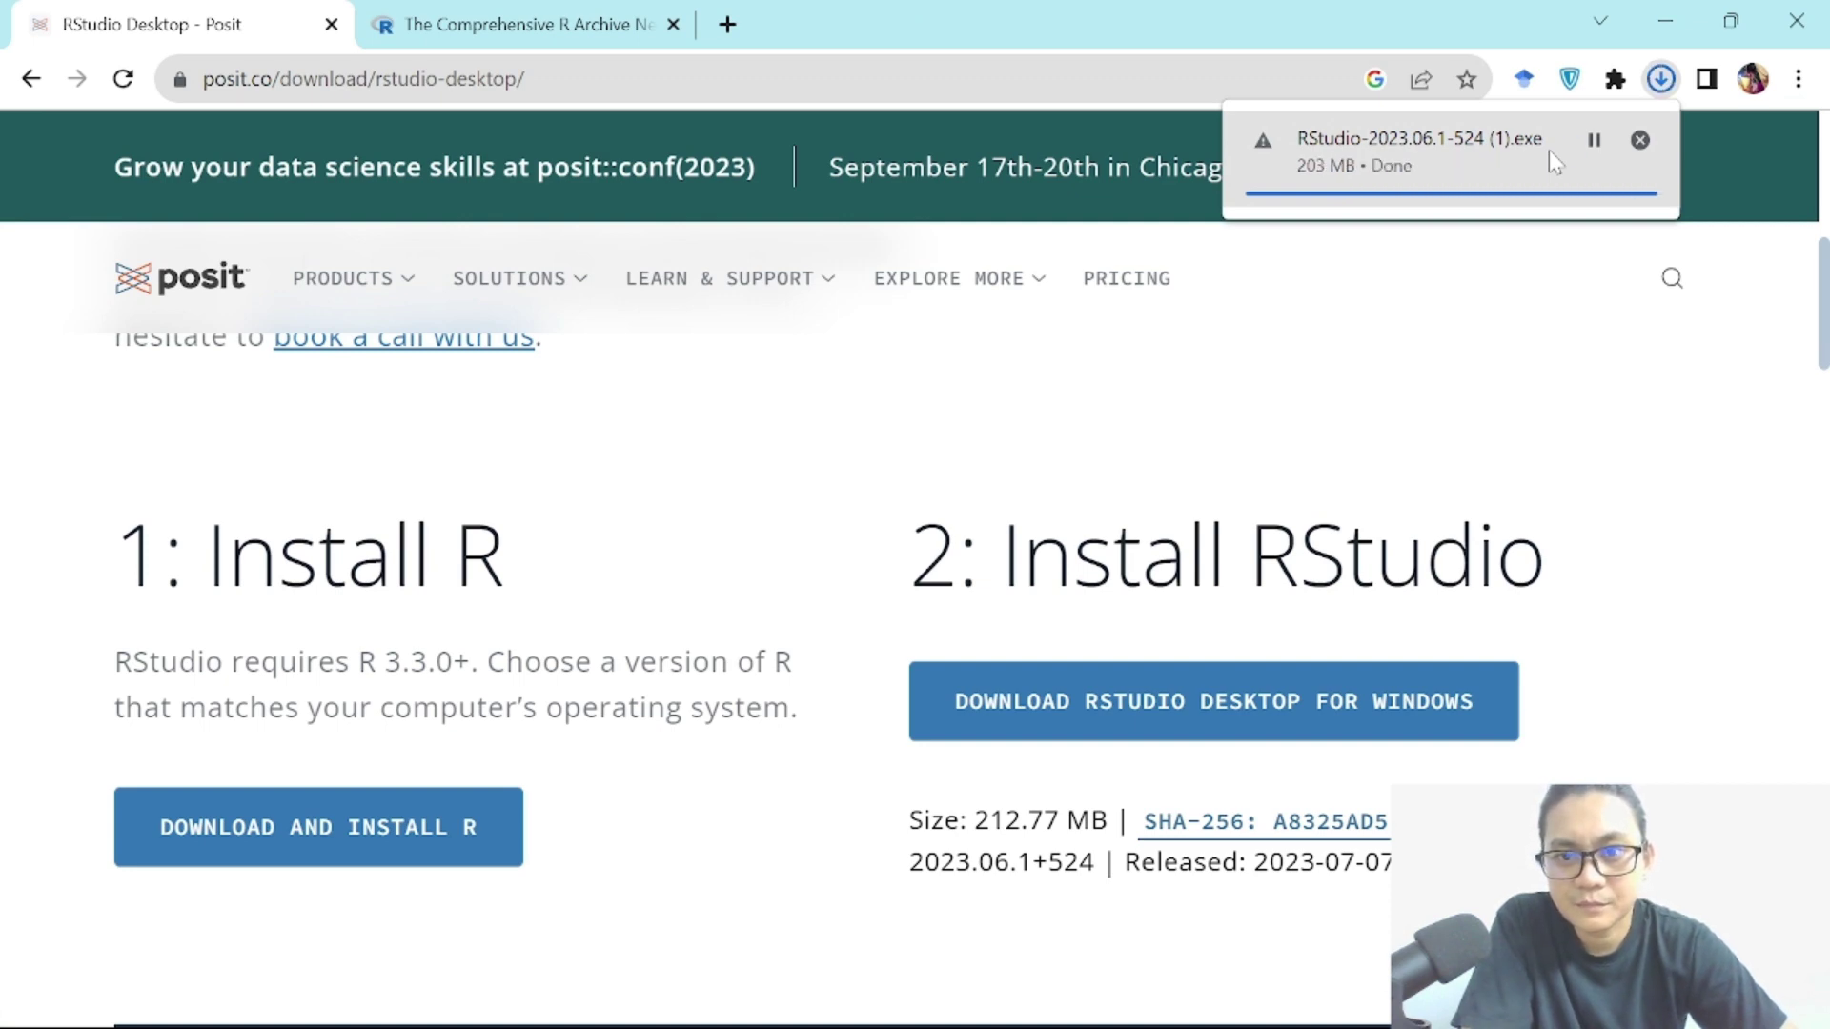
pyautogui.click(1432, 141)
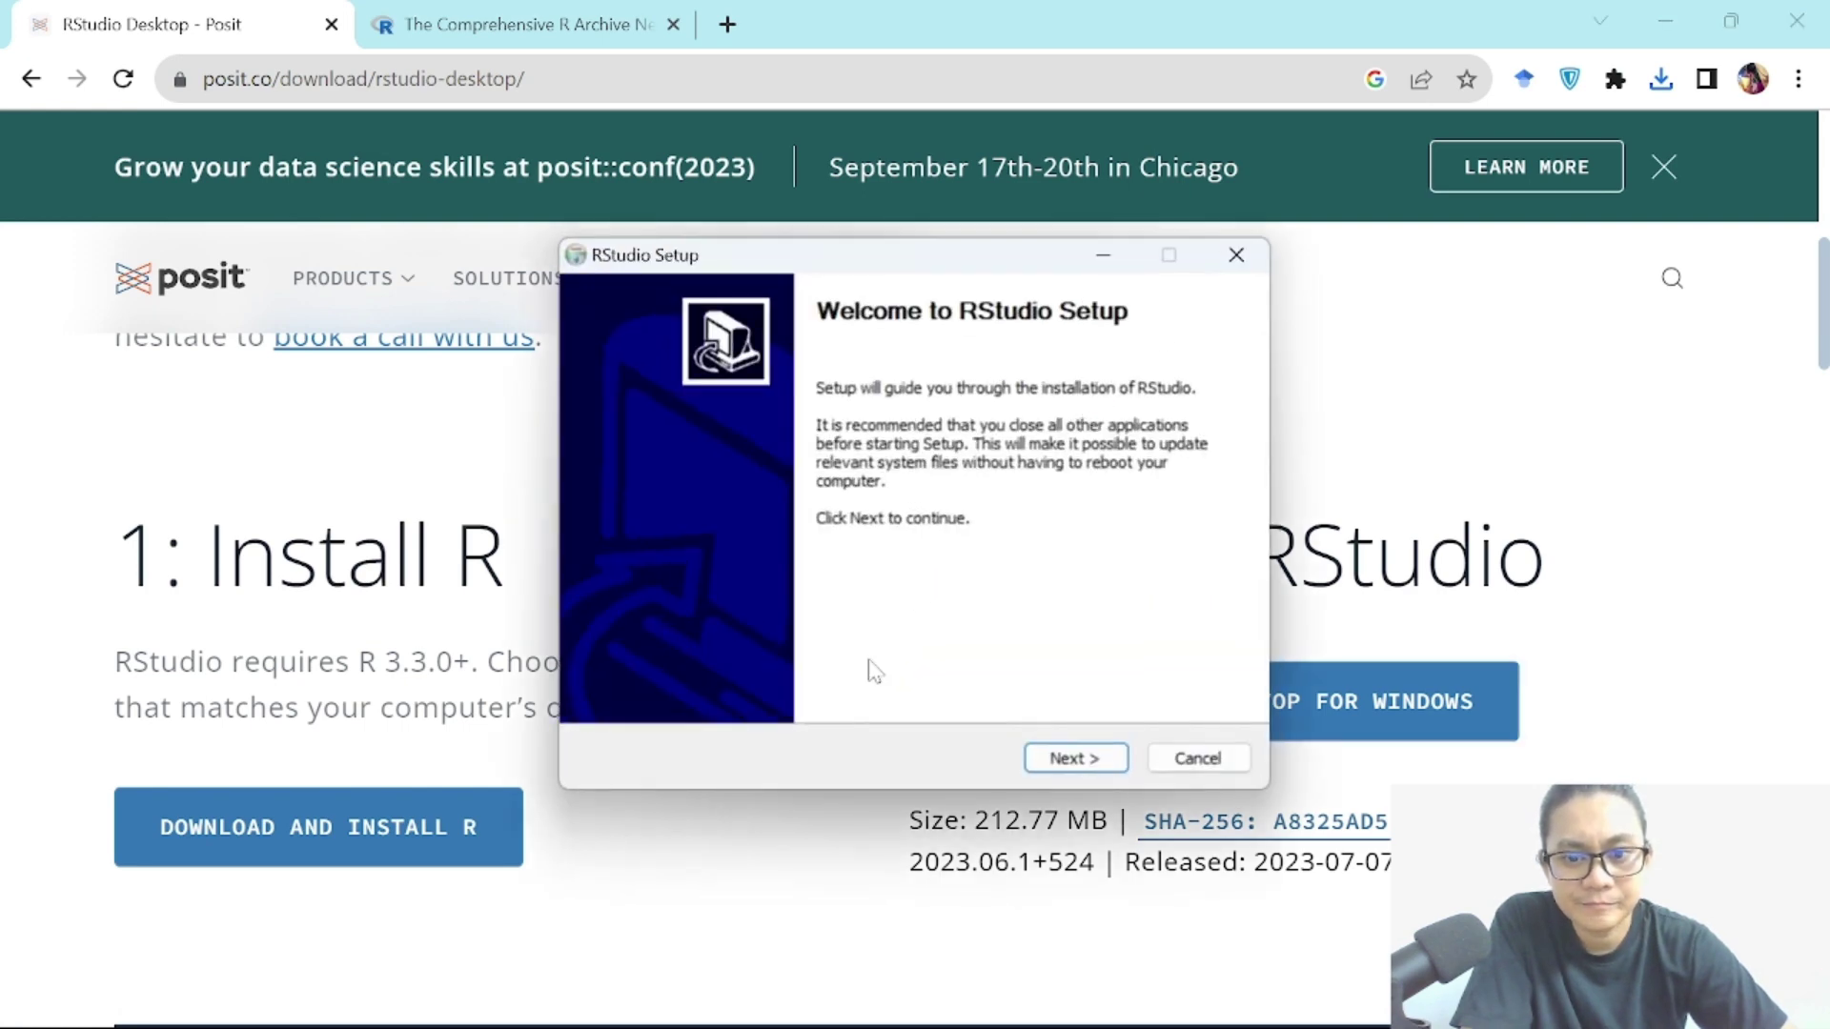
# Step: Install RStudio into C:\Program Files\RStudio with the default RStudio Start Menu folder and close the setup
pyautogui.click(1065, 759)
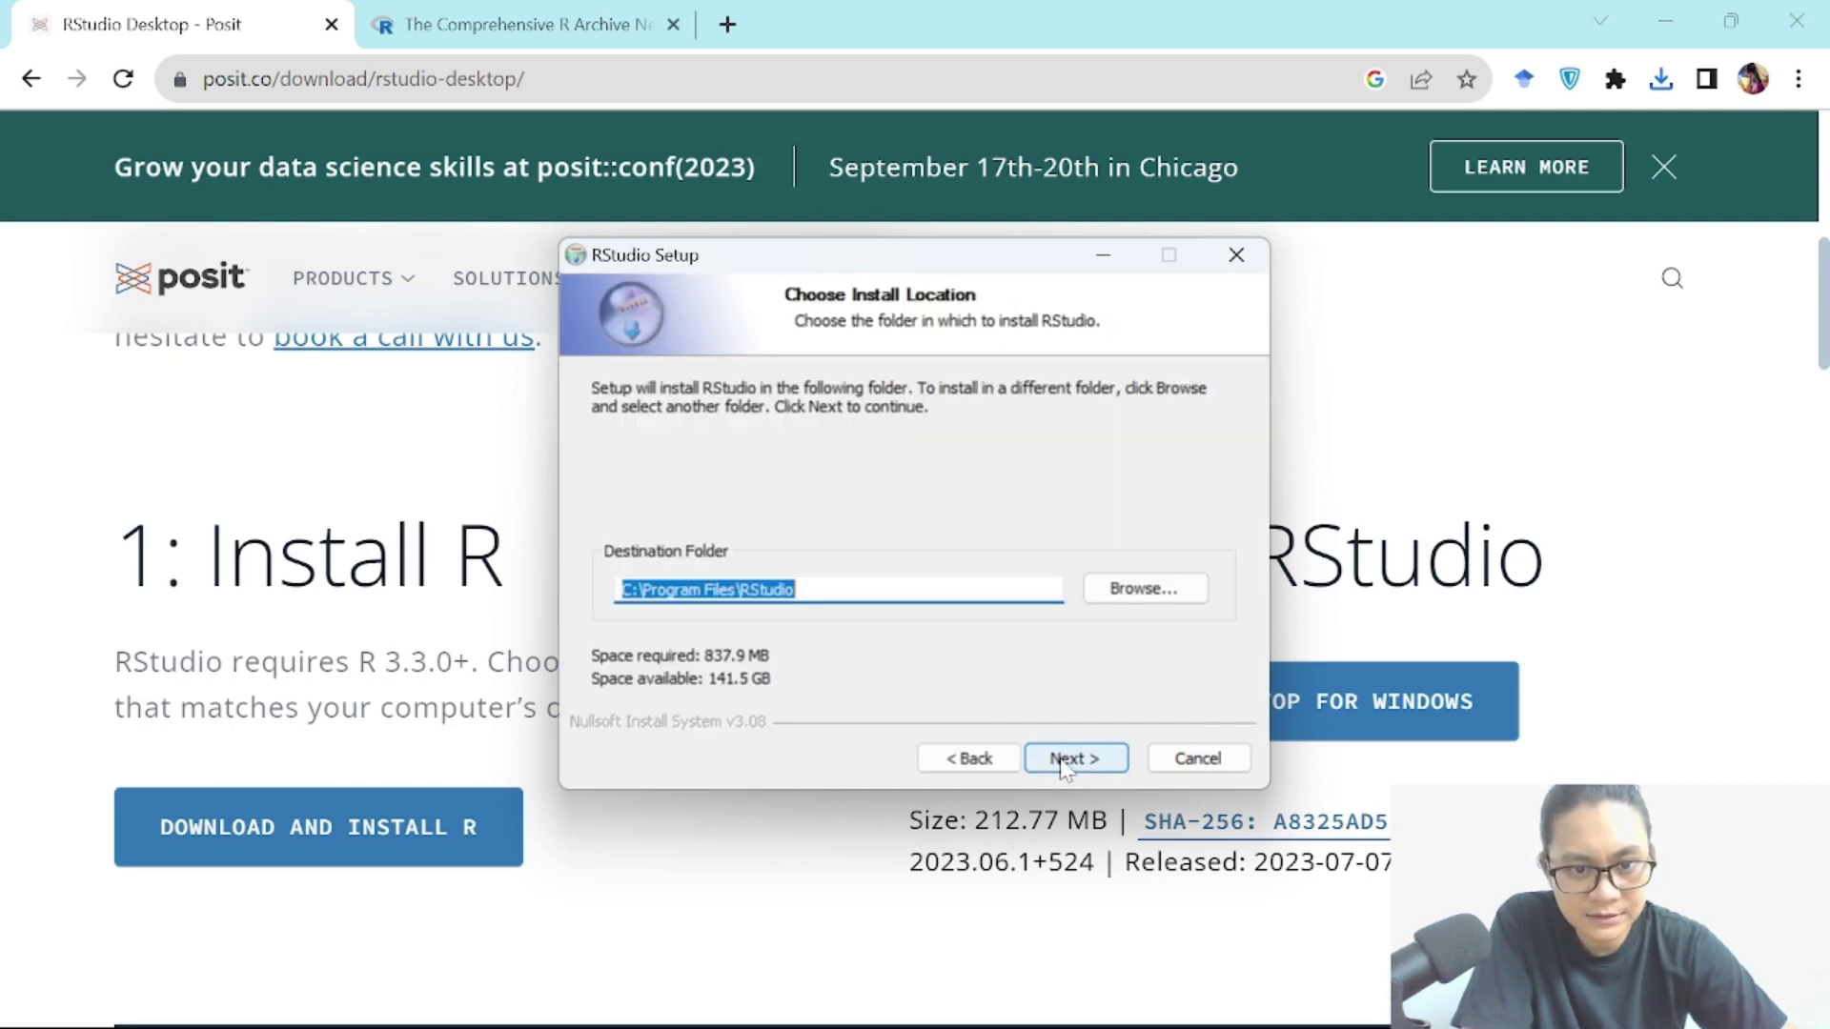
pyautogui.click(1064, 760)
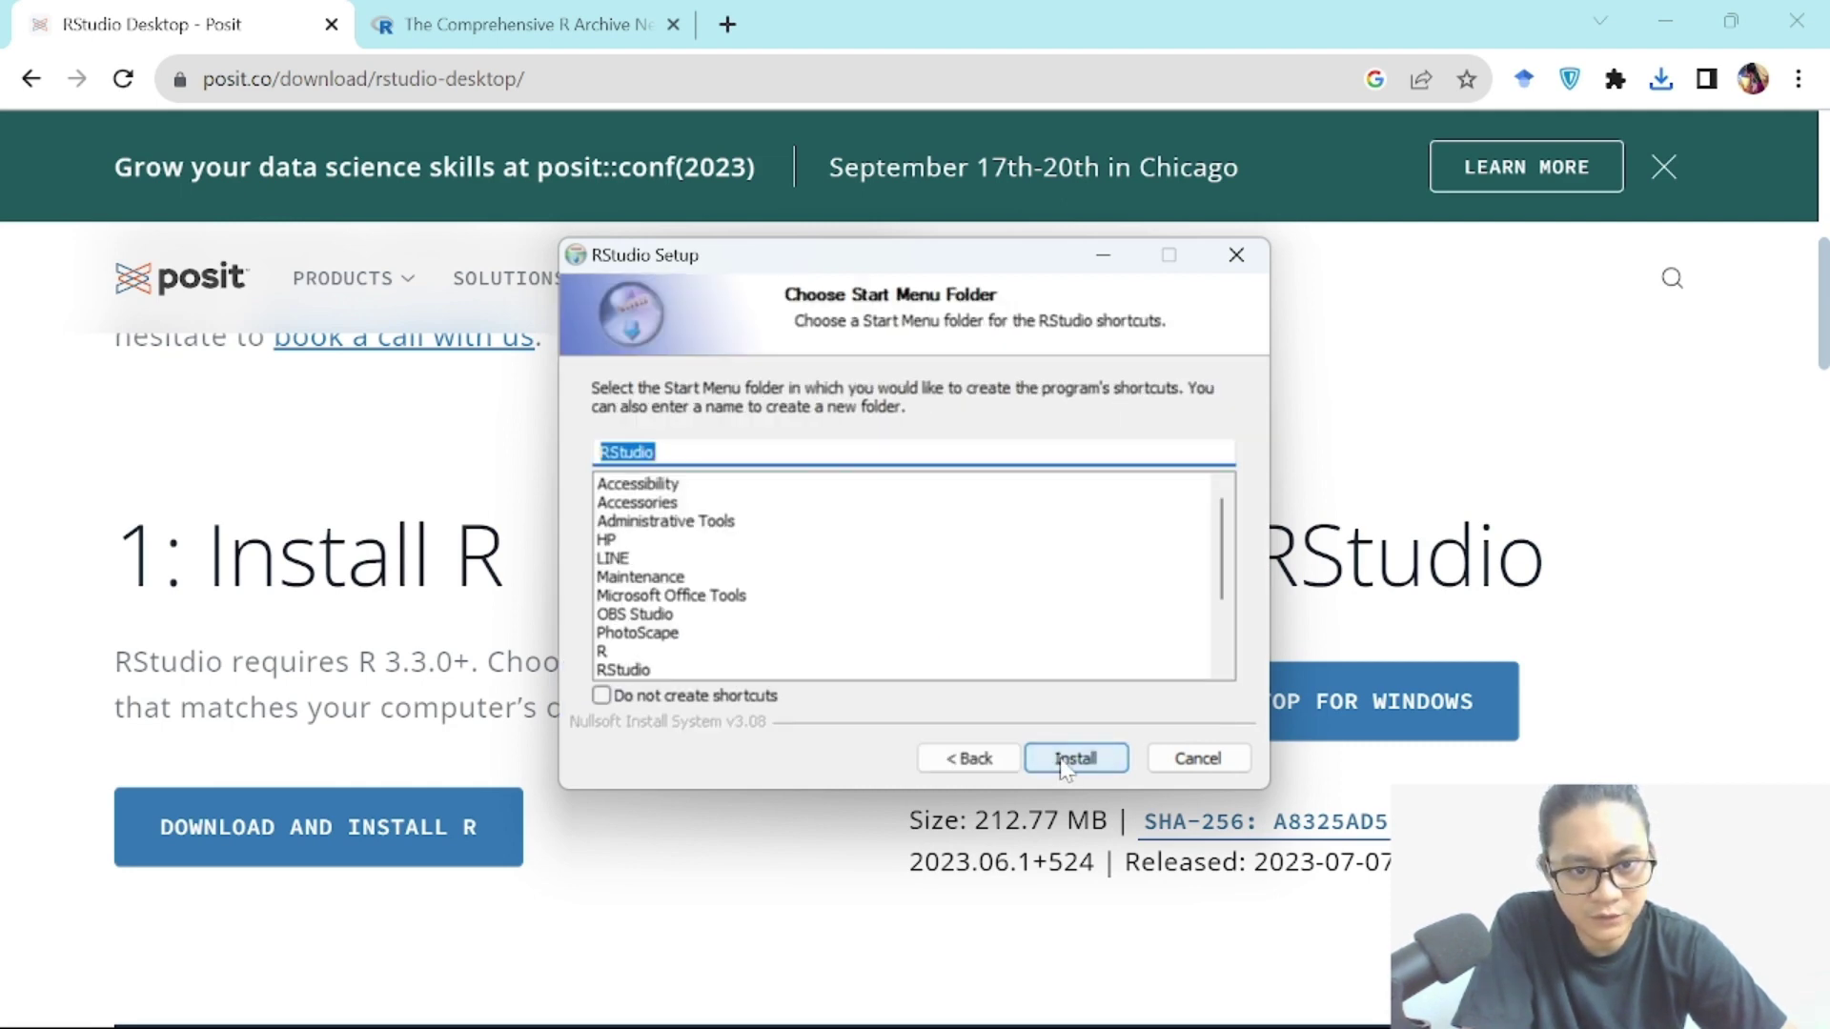
pyautogui.click(1065, 760)
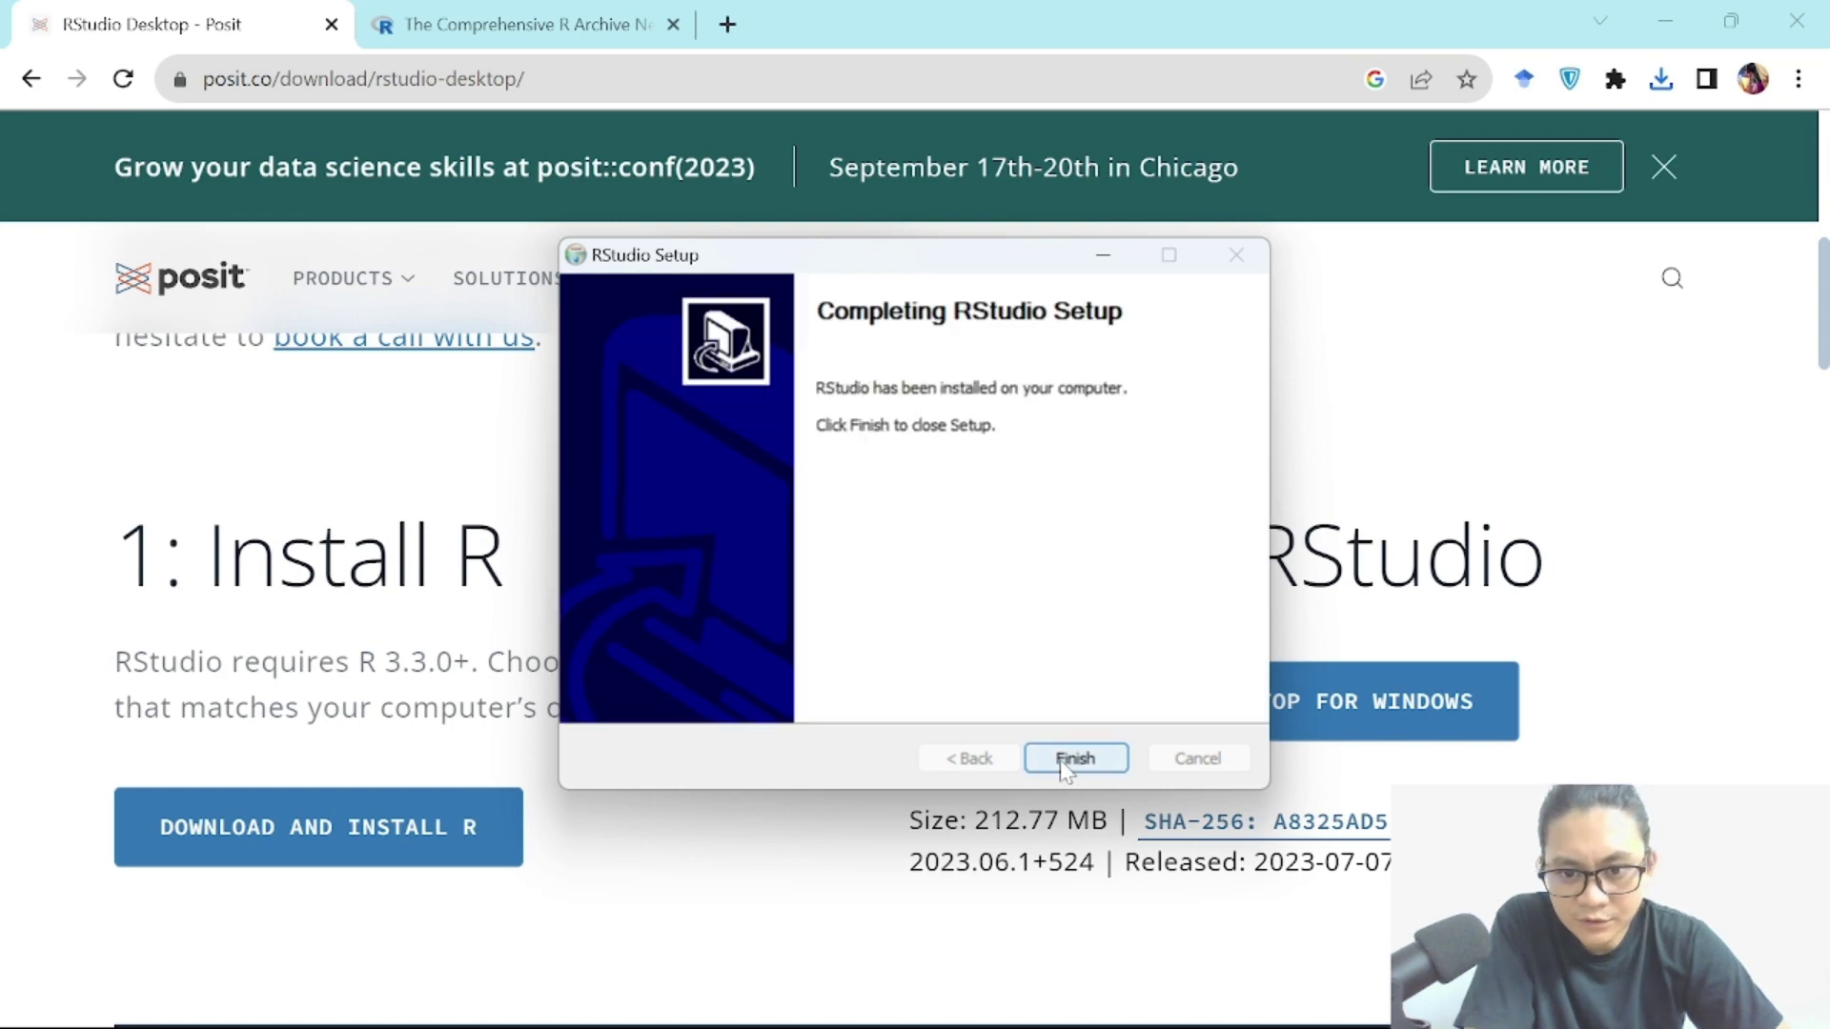
pyautogui.click(1074, 758)
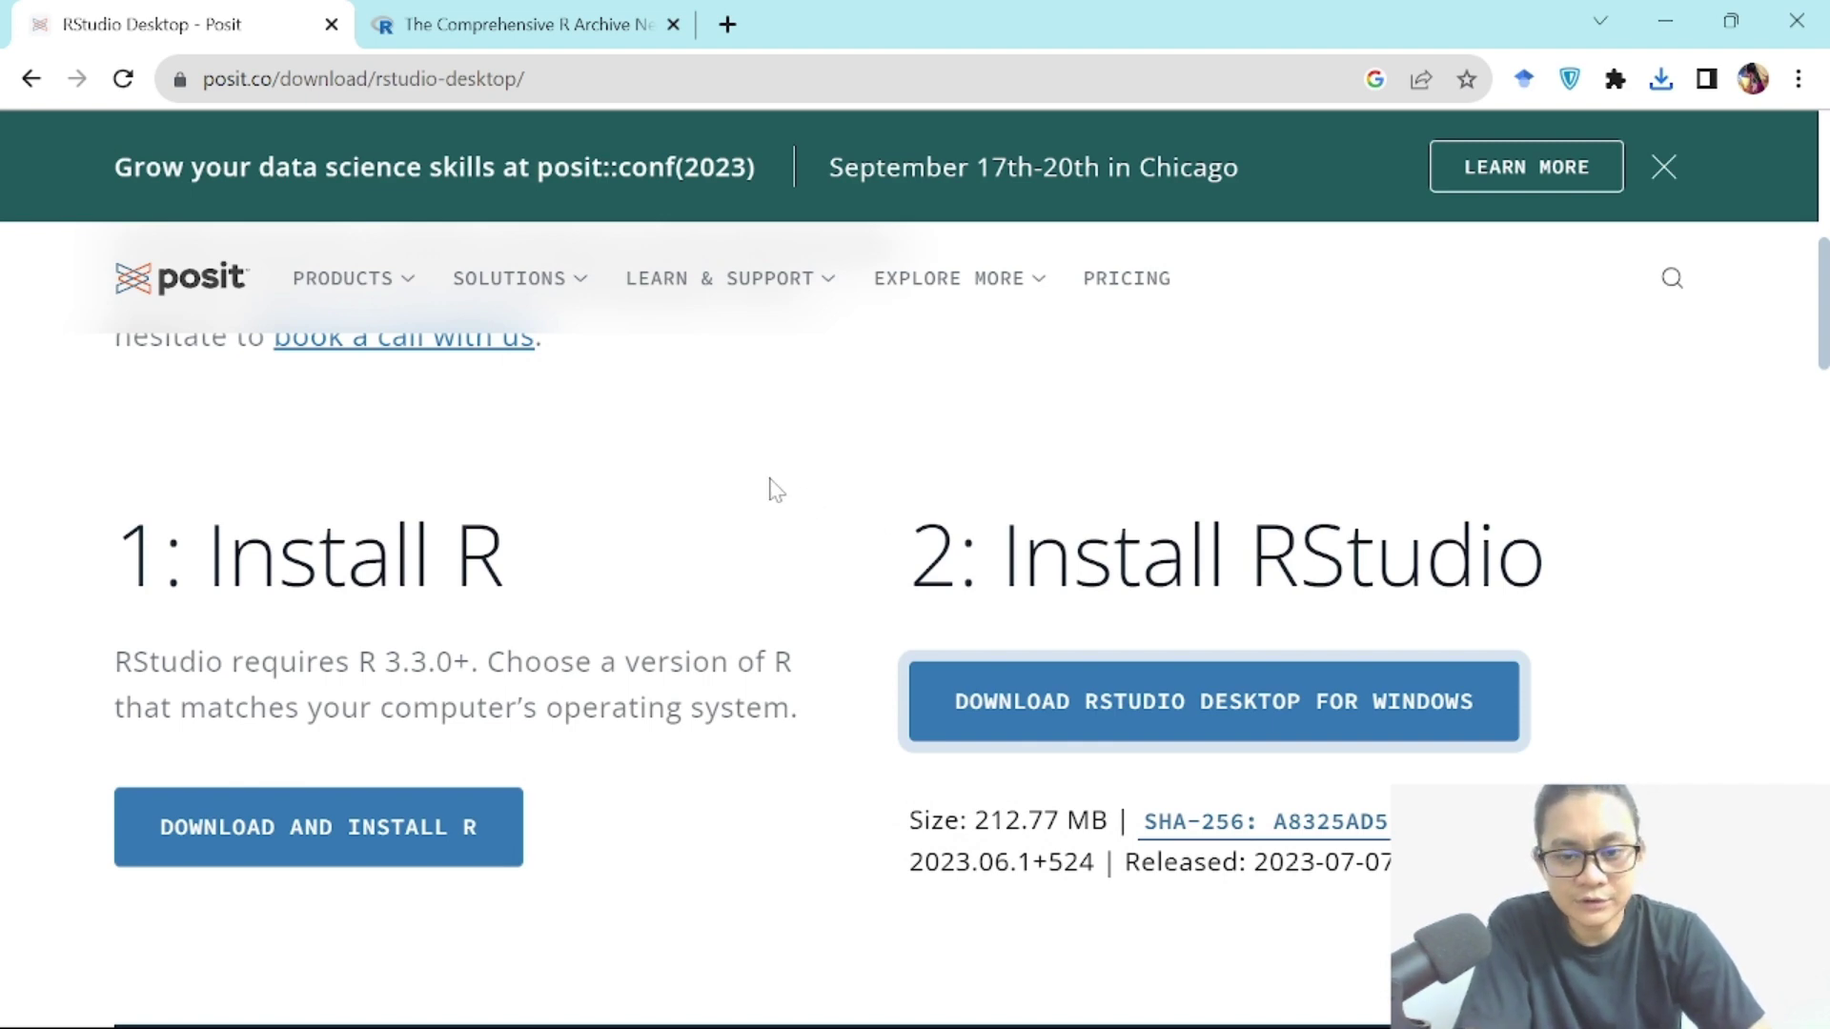
# Step: Search Windows for the installed RStudio app and launch it
pyautogui.press('super')
pyautogui.write('r')
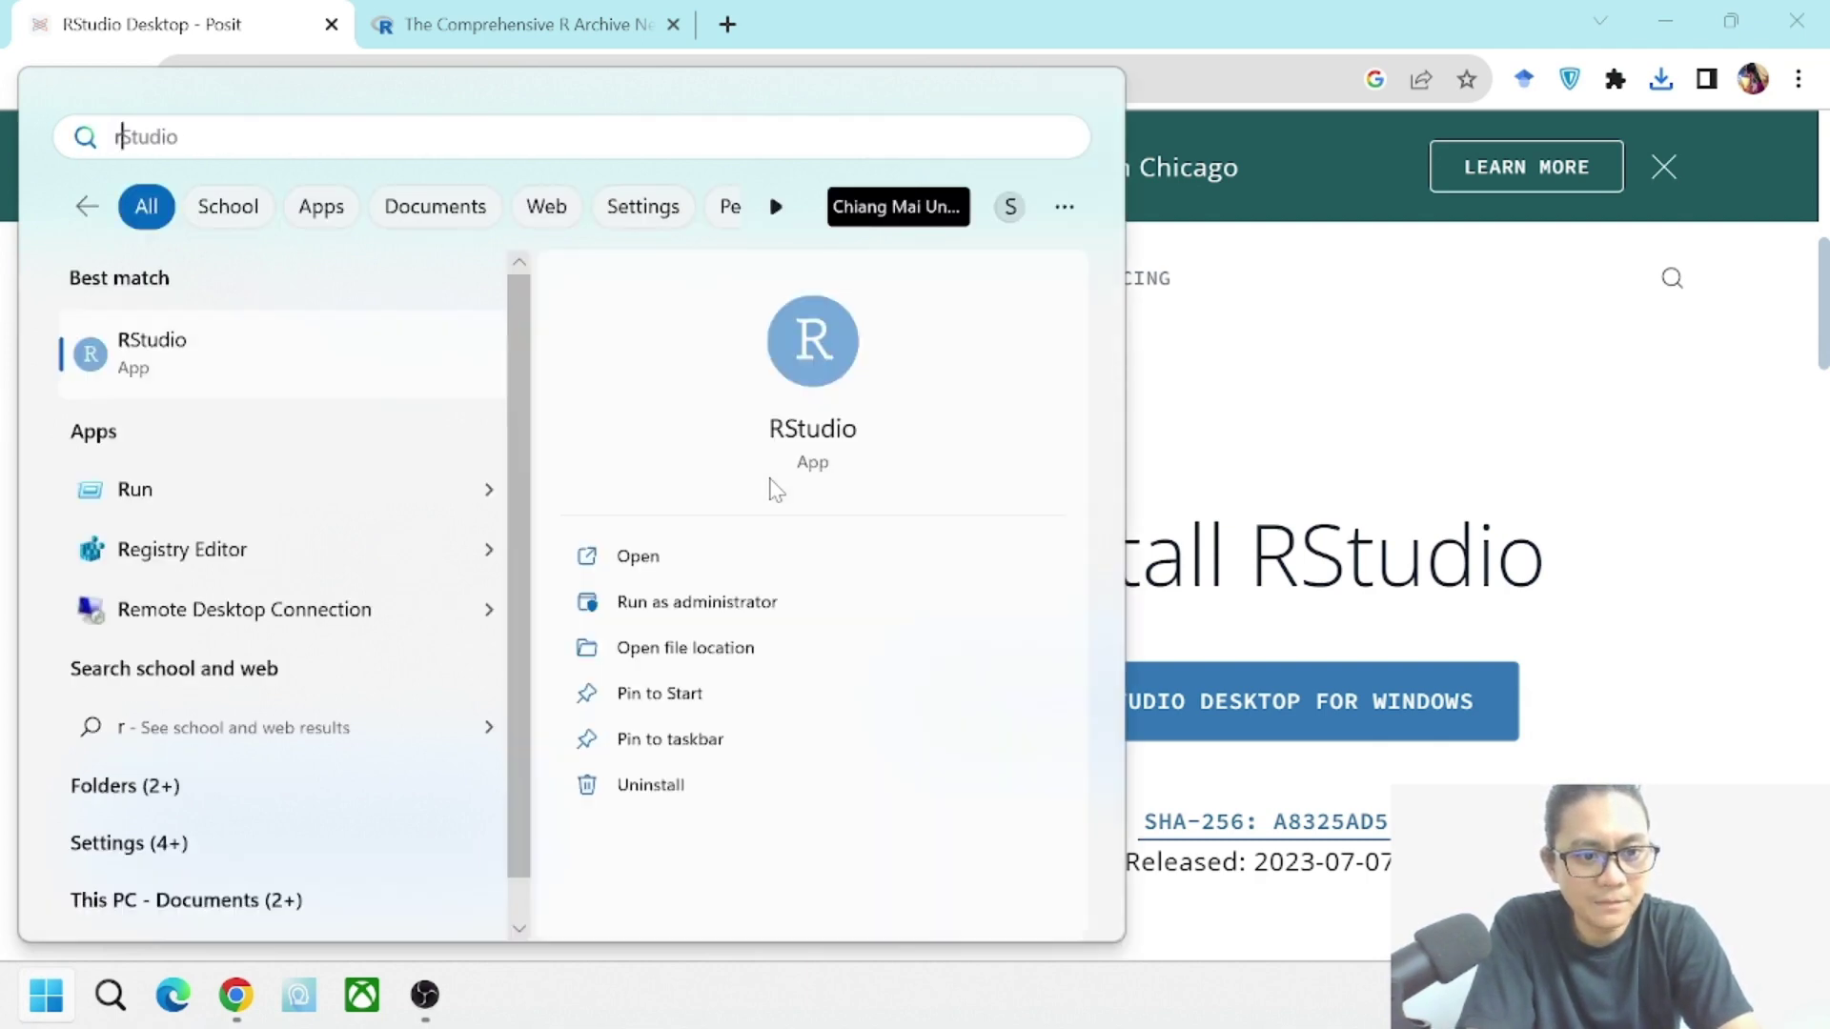
pyautogui.press('Return')
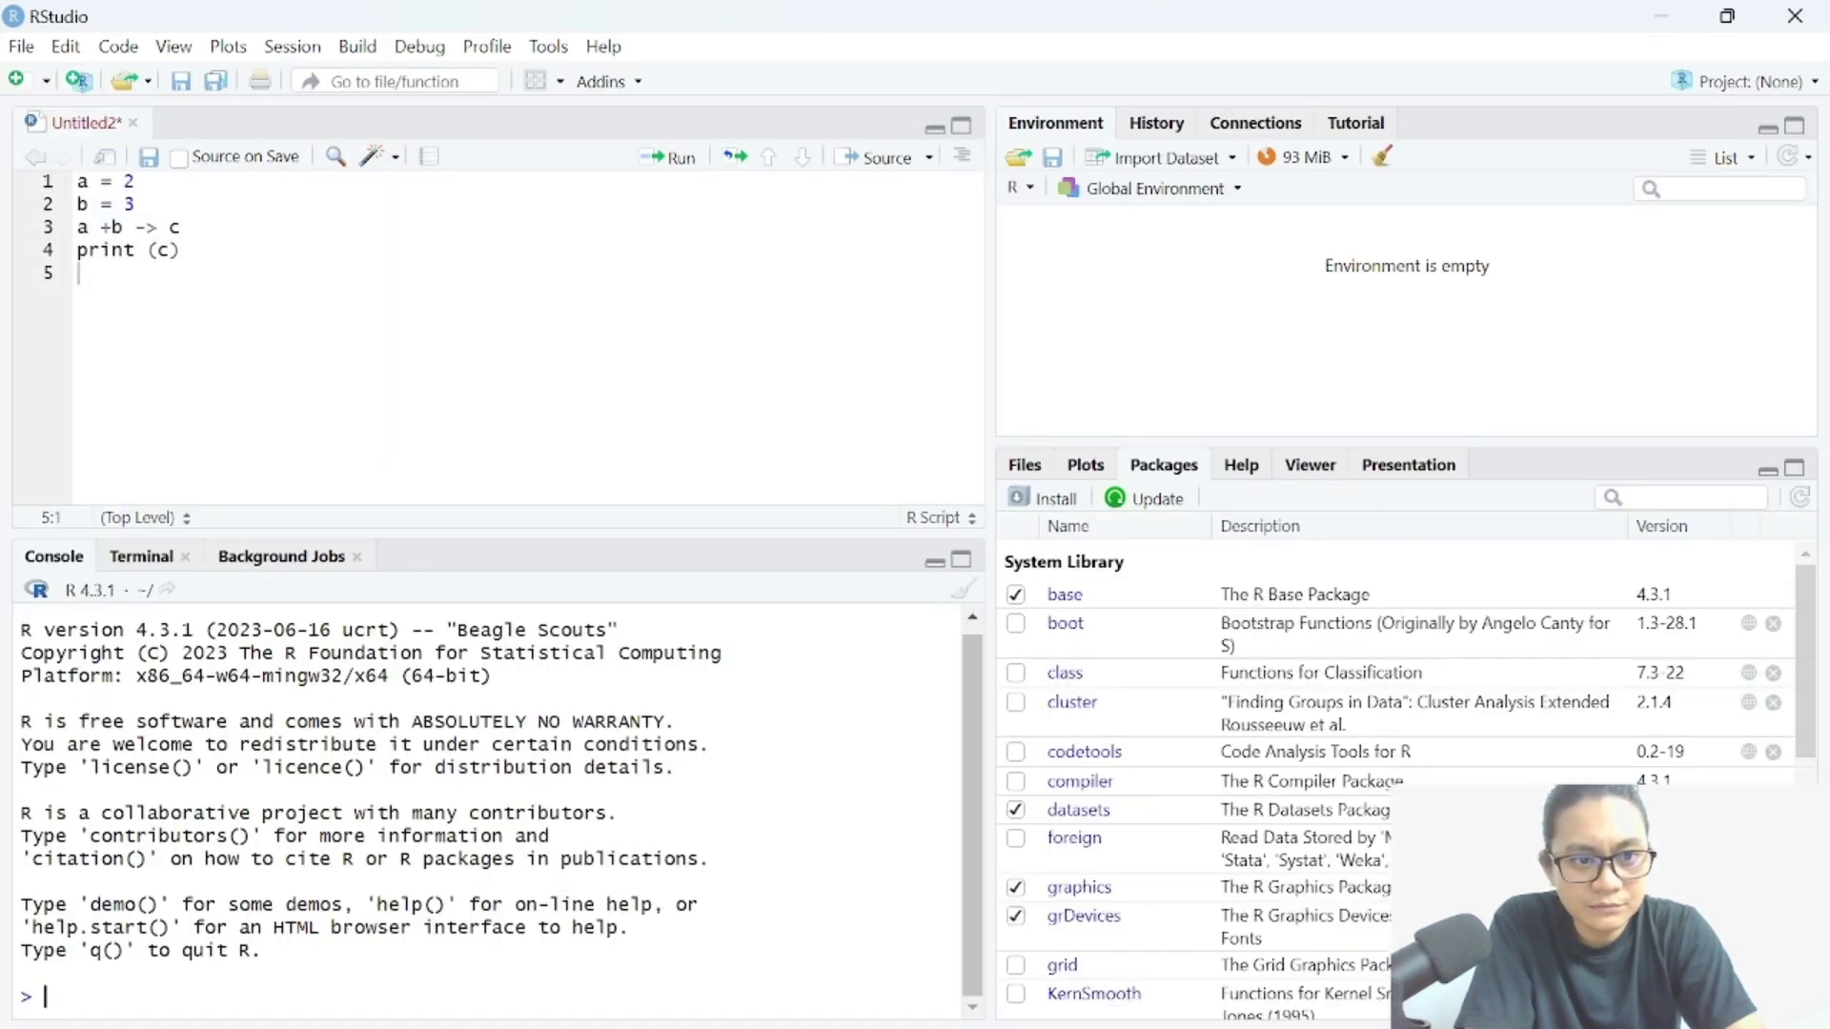
# Step: Delete all the code in the untitled script, including the leftover empty line
pyautogui.moveTo(152, 252); pyautogui.dragTo(38, 187)
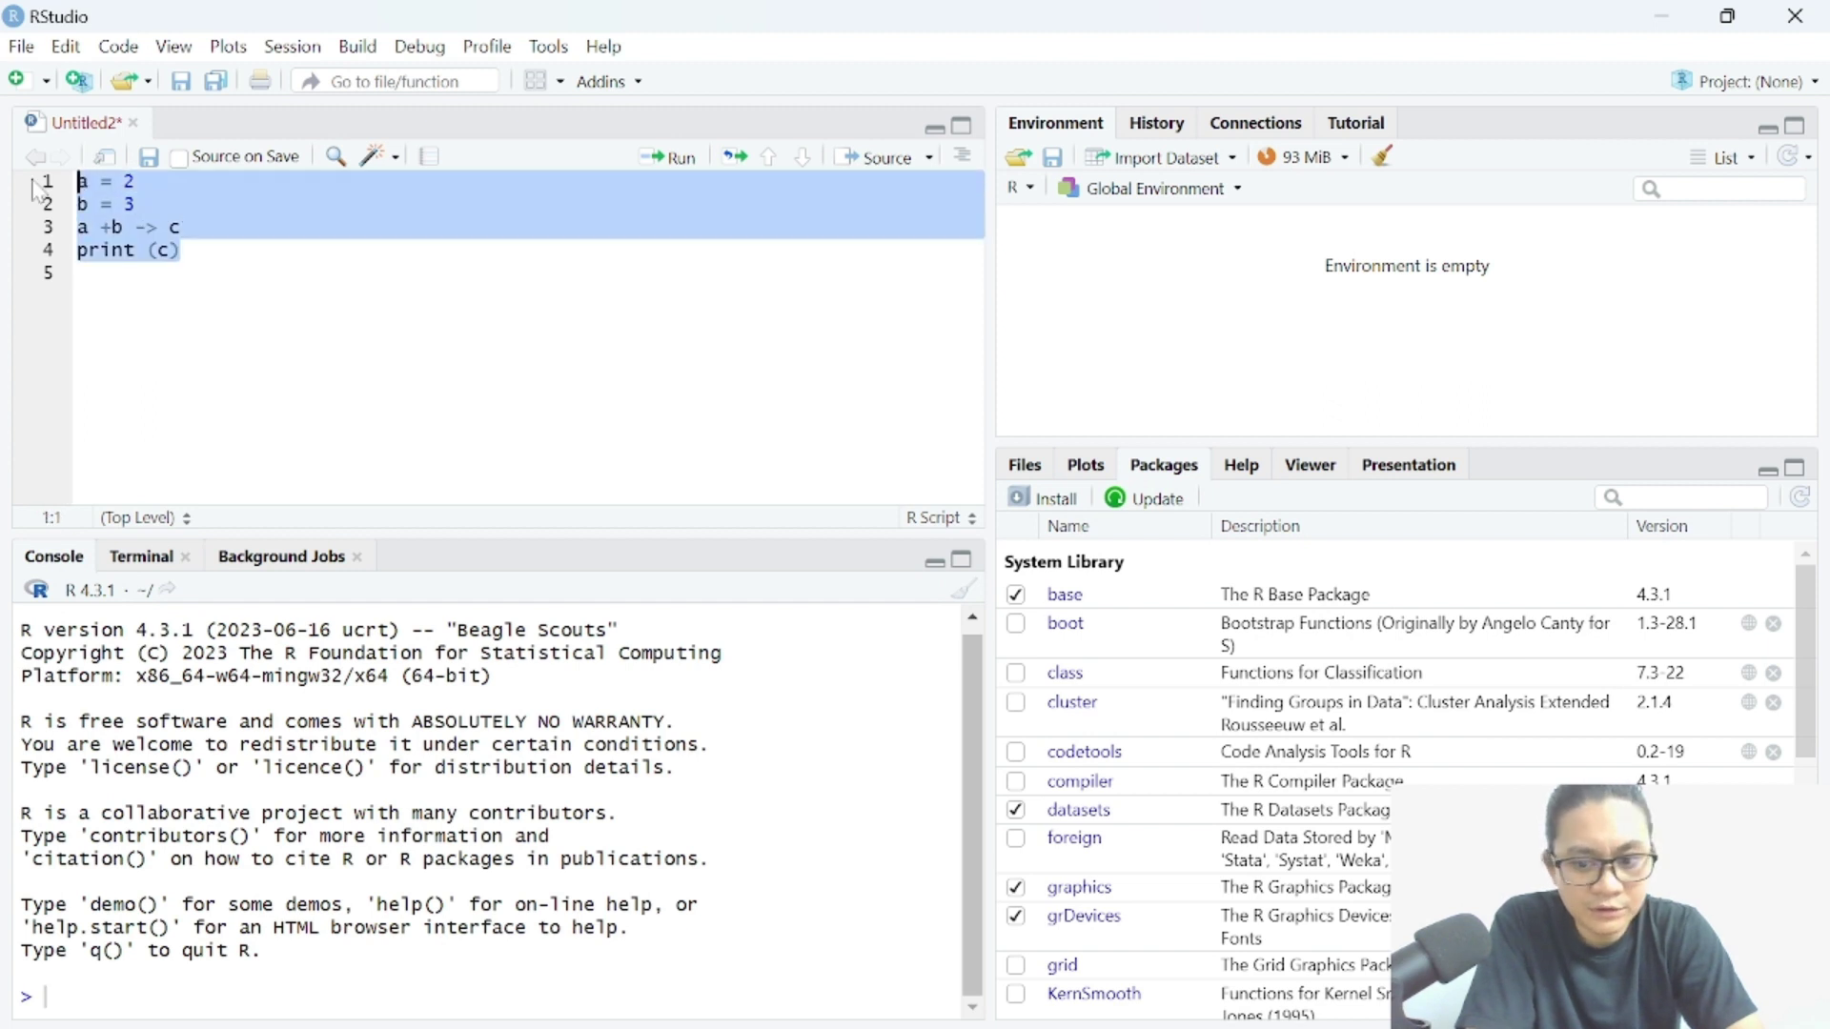
pyautogui.press('BackSpace')
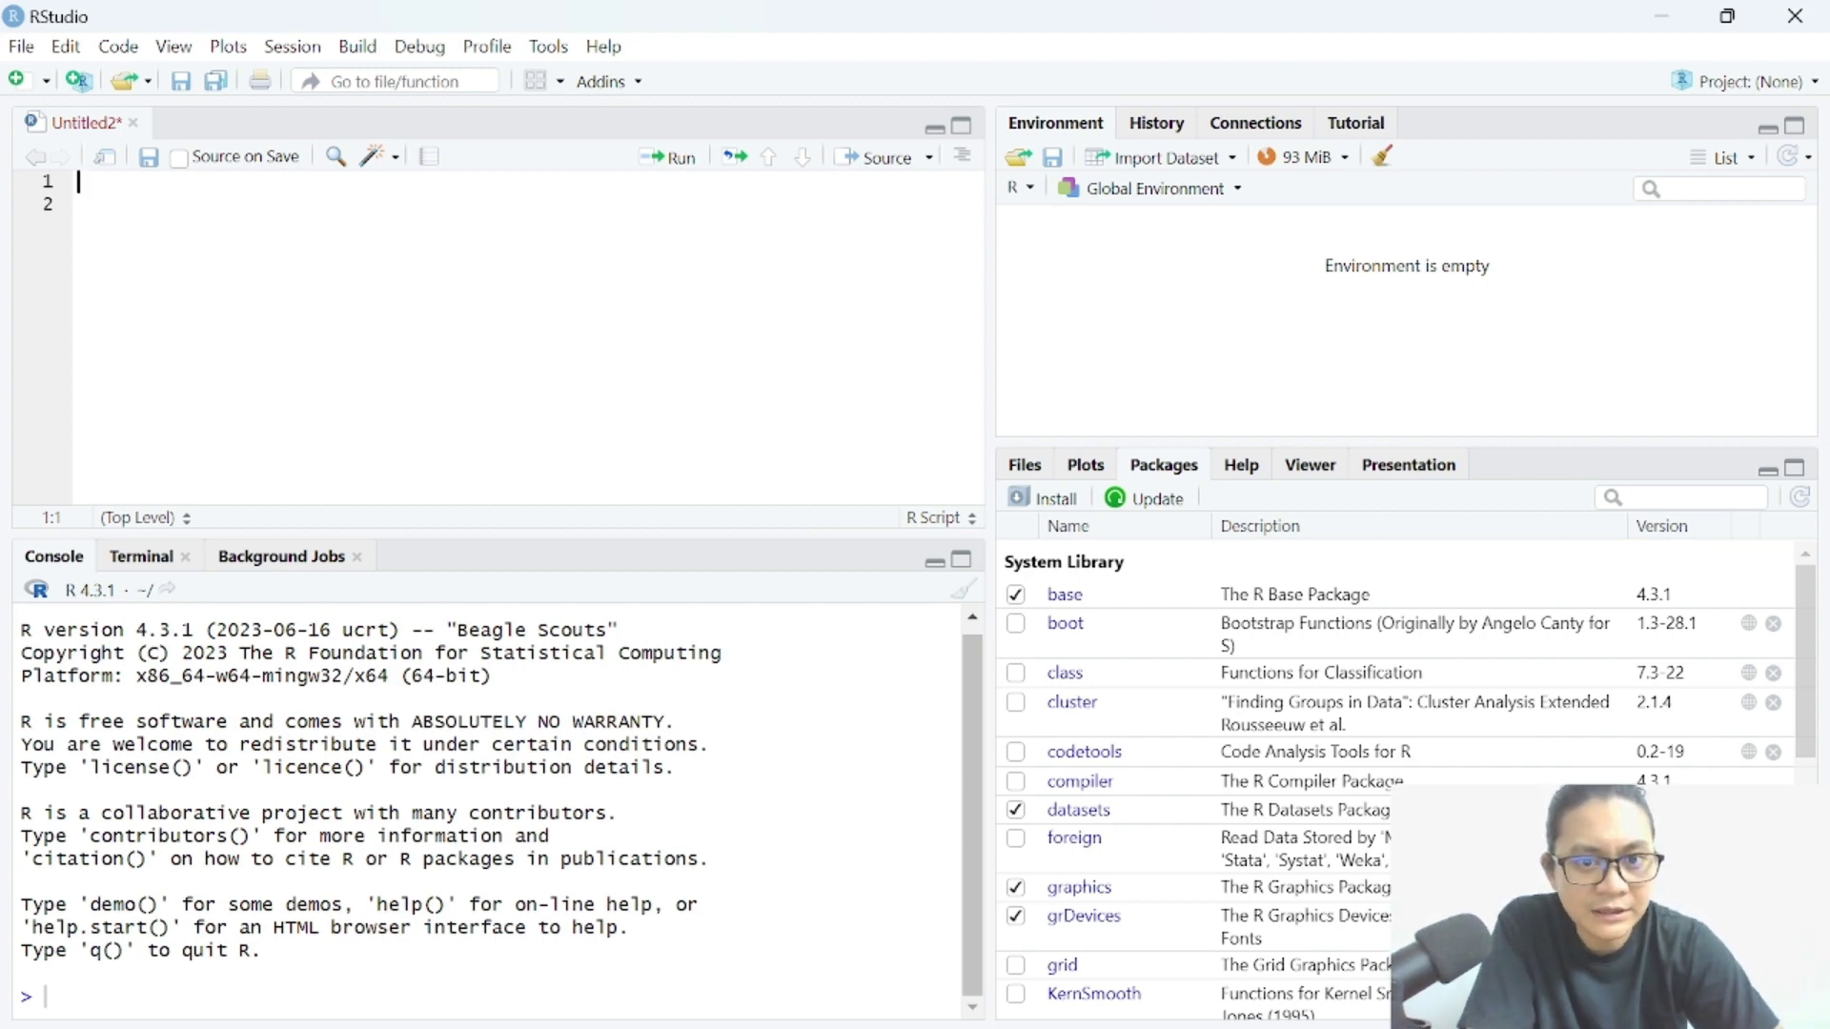
pyautogui.click(962, 132)
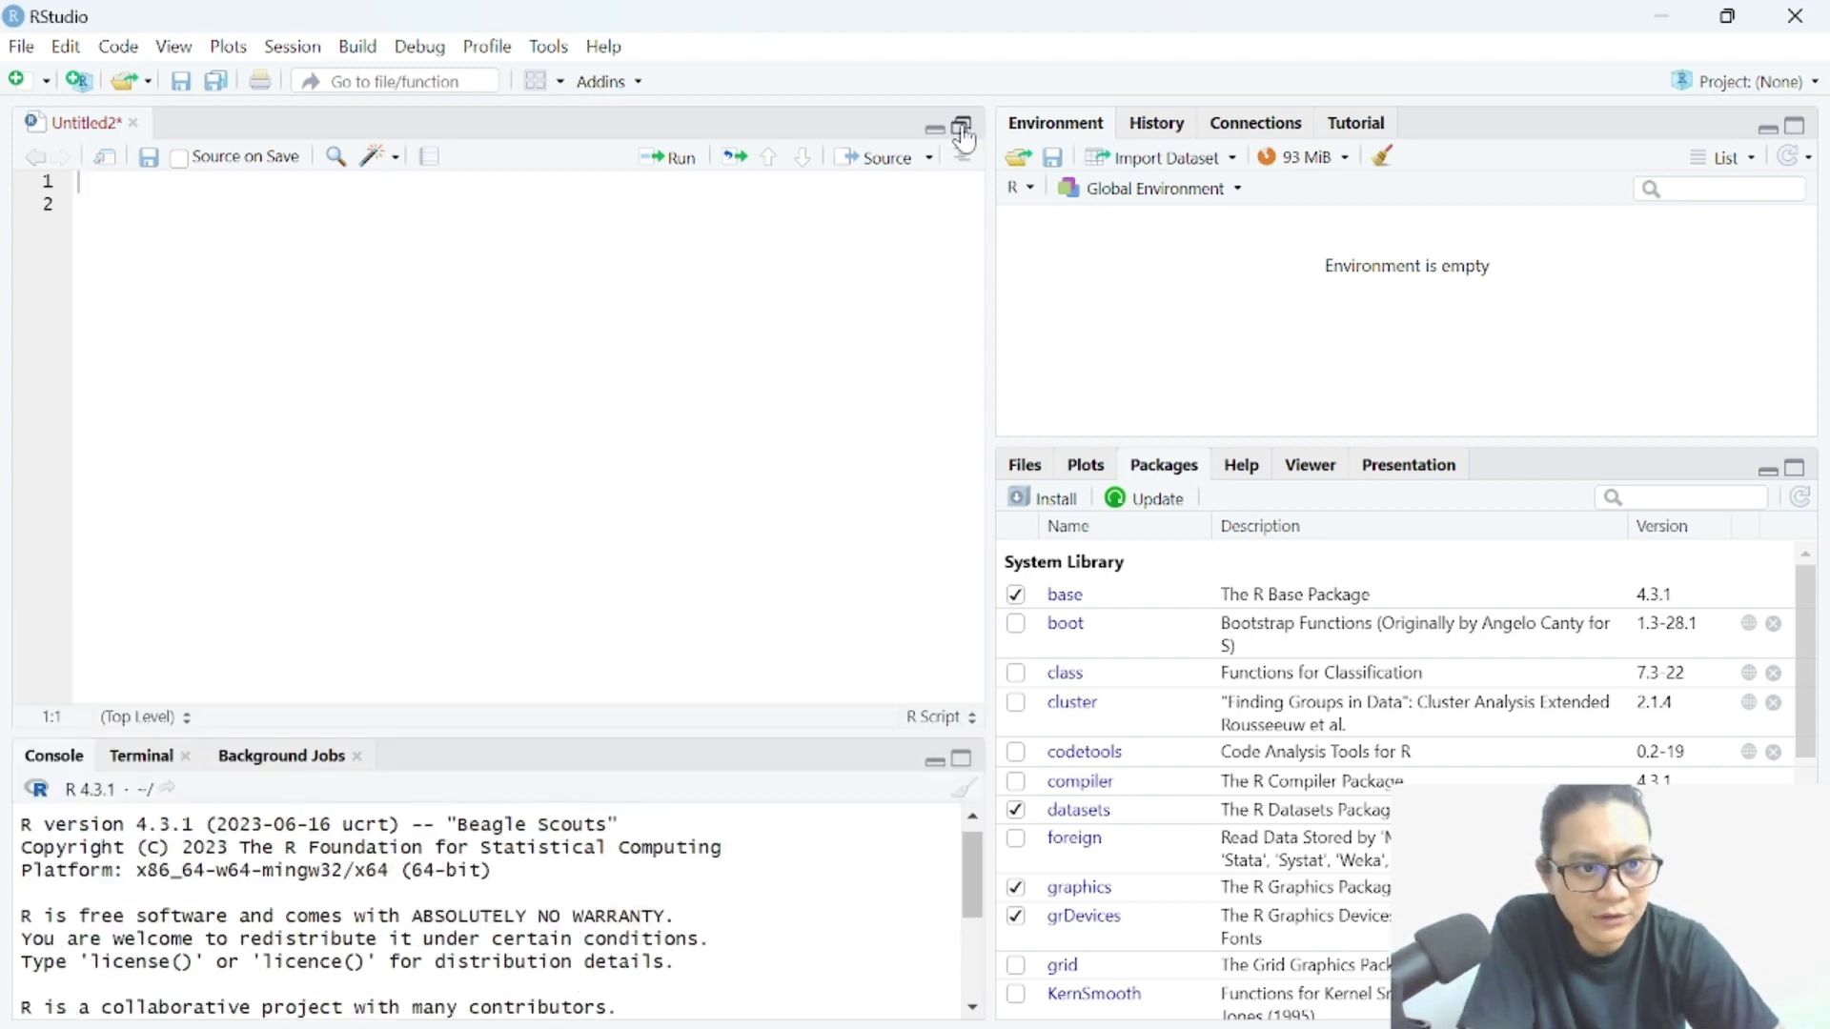
pyautogui.click(963, 132)
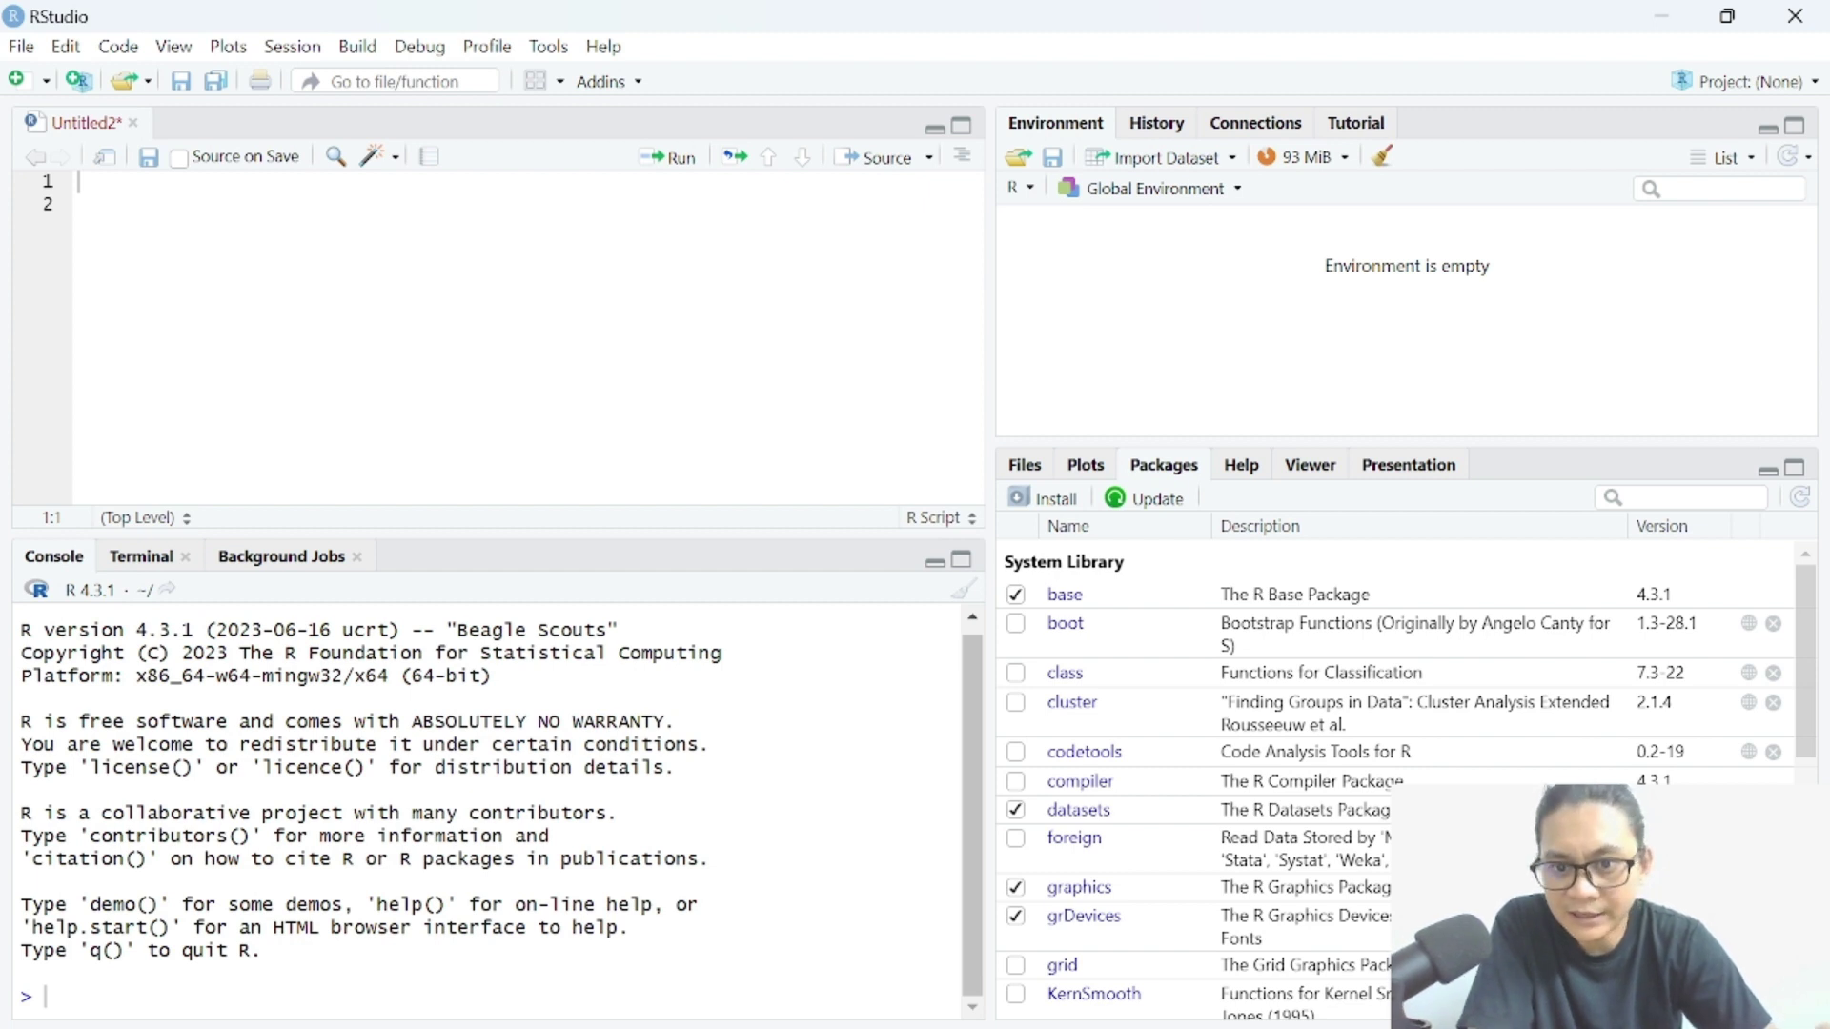
pyautogui.click(80, 204)
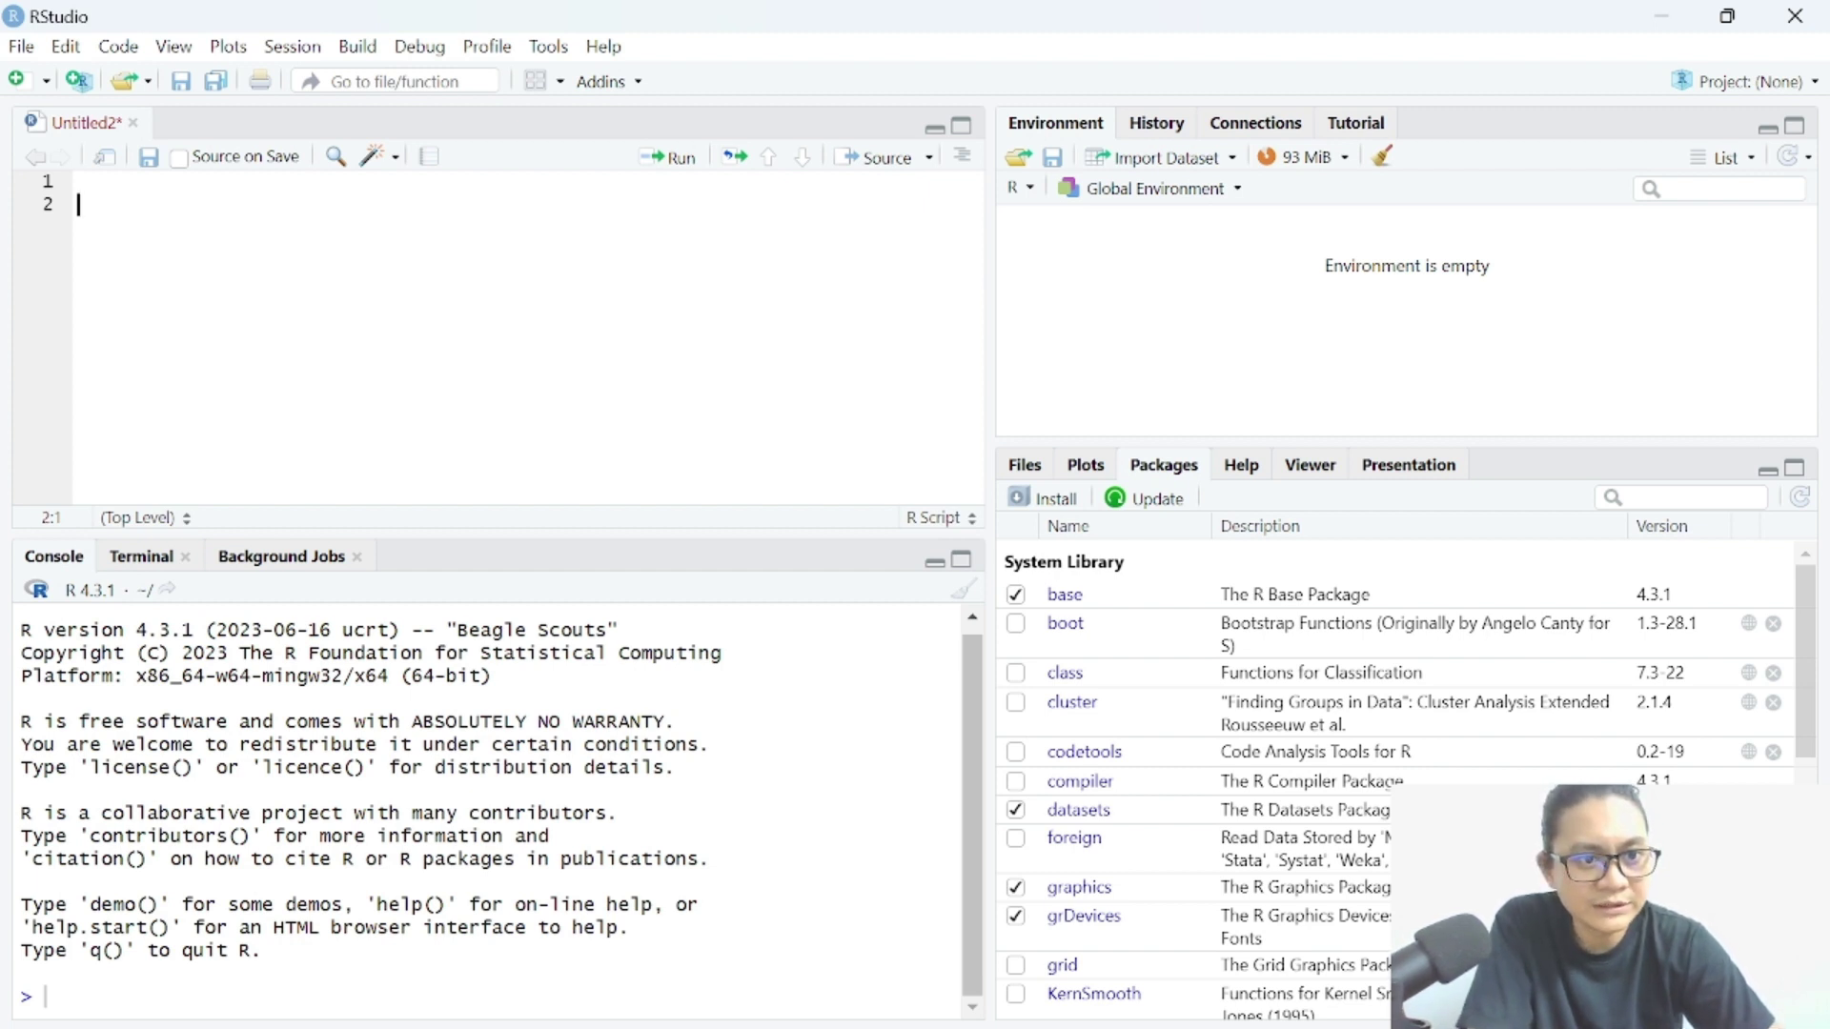
pyautogui.press('BackSpace')
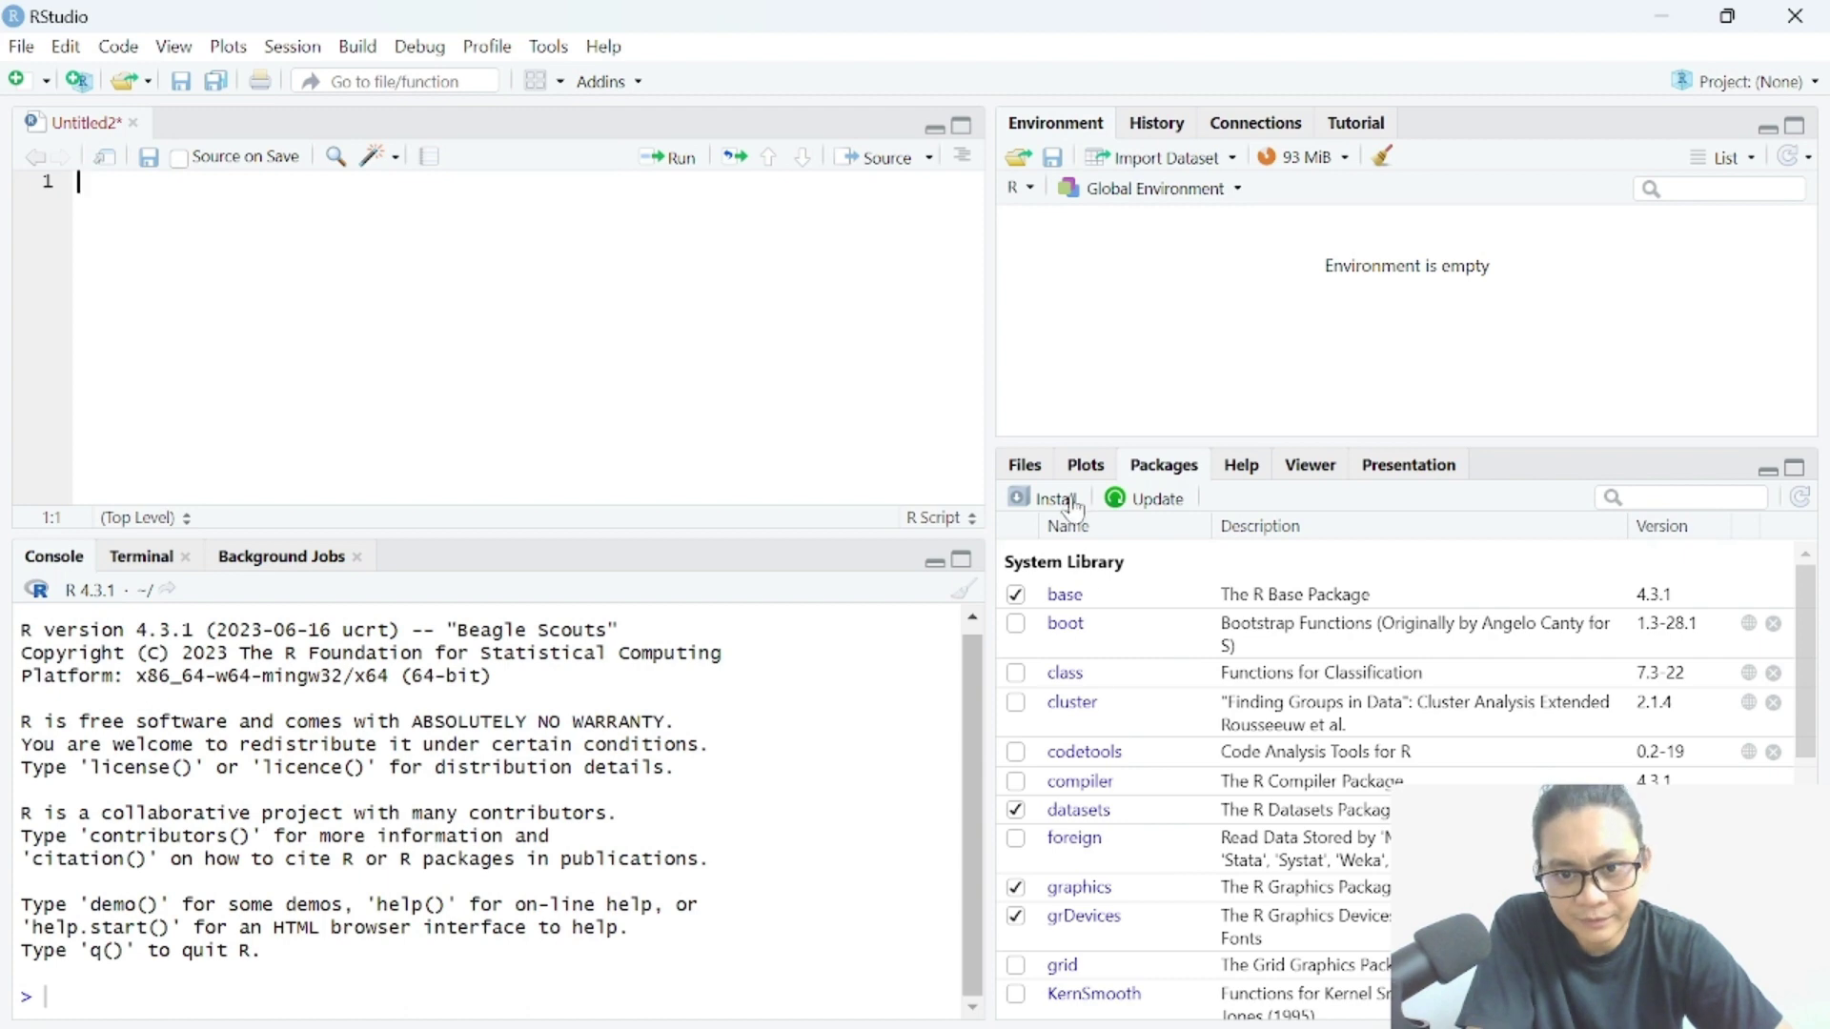
# Step: Look at the home folder's file list and the plot display area
pyautogui.click(1027, 467)
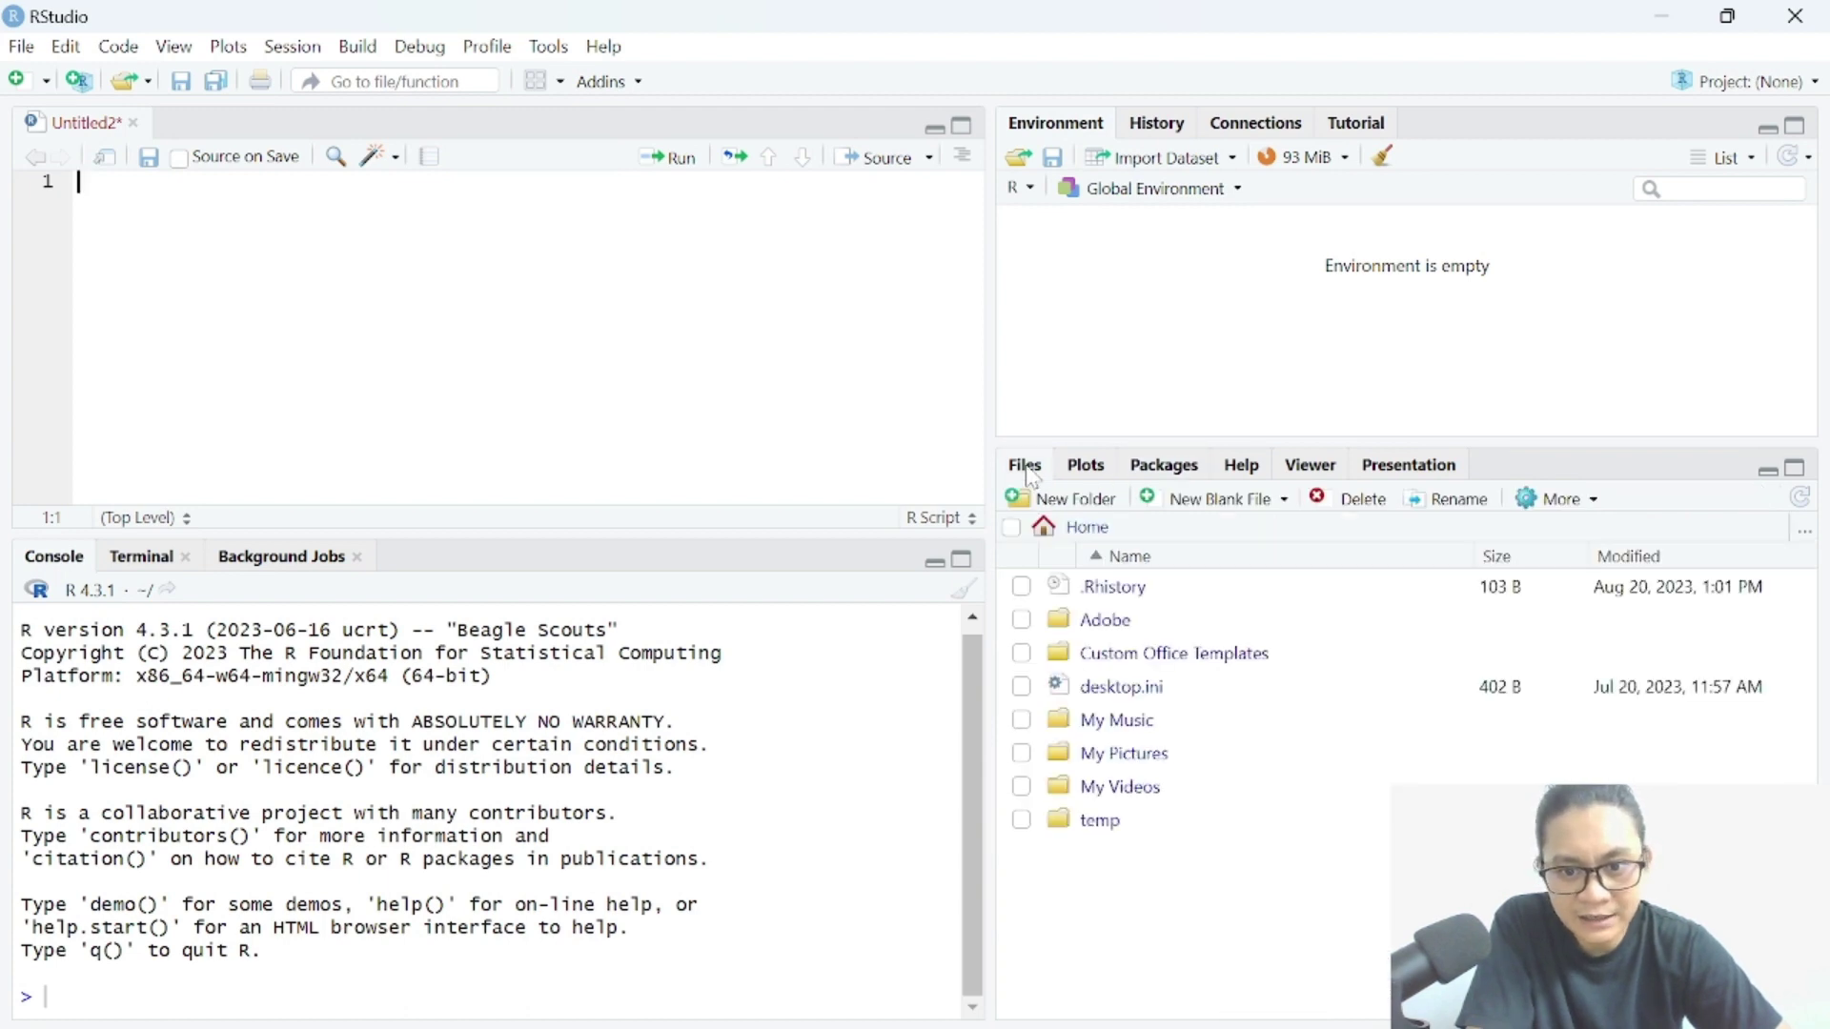
pyautogui.click(1084, 467)
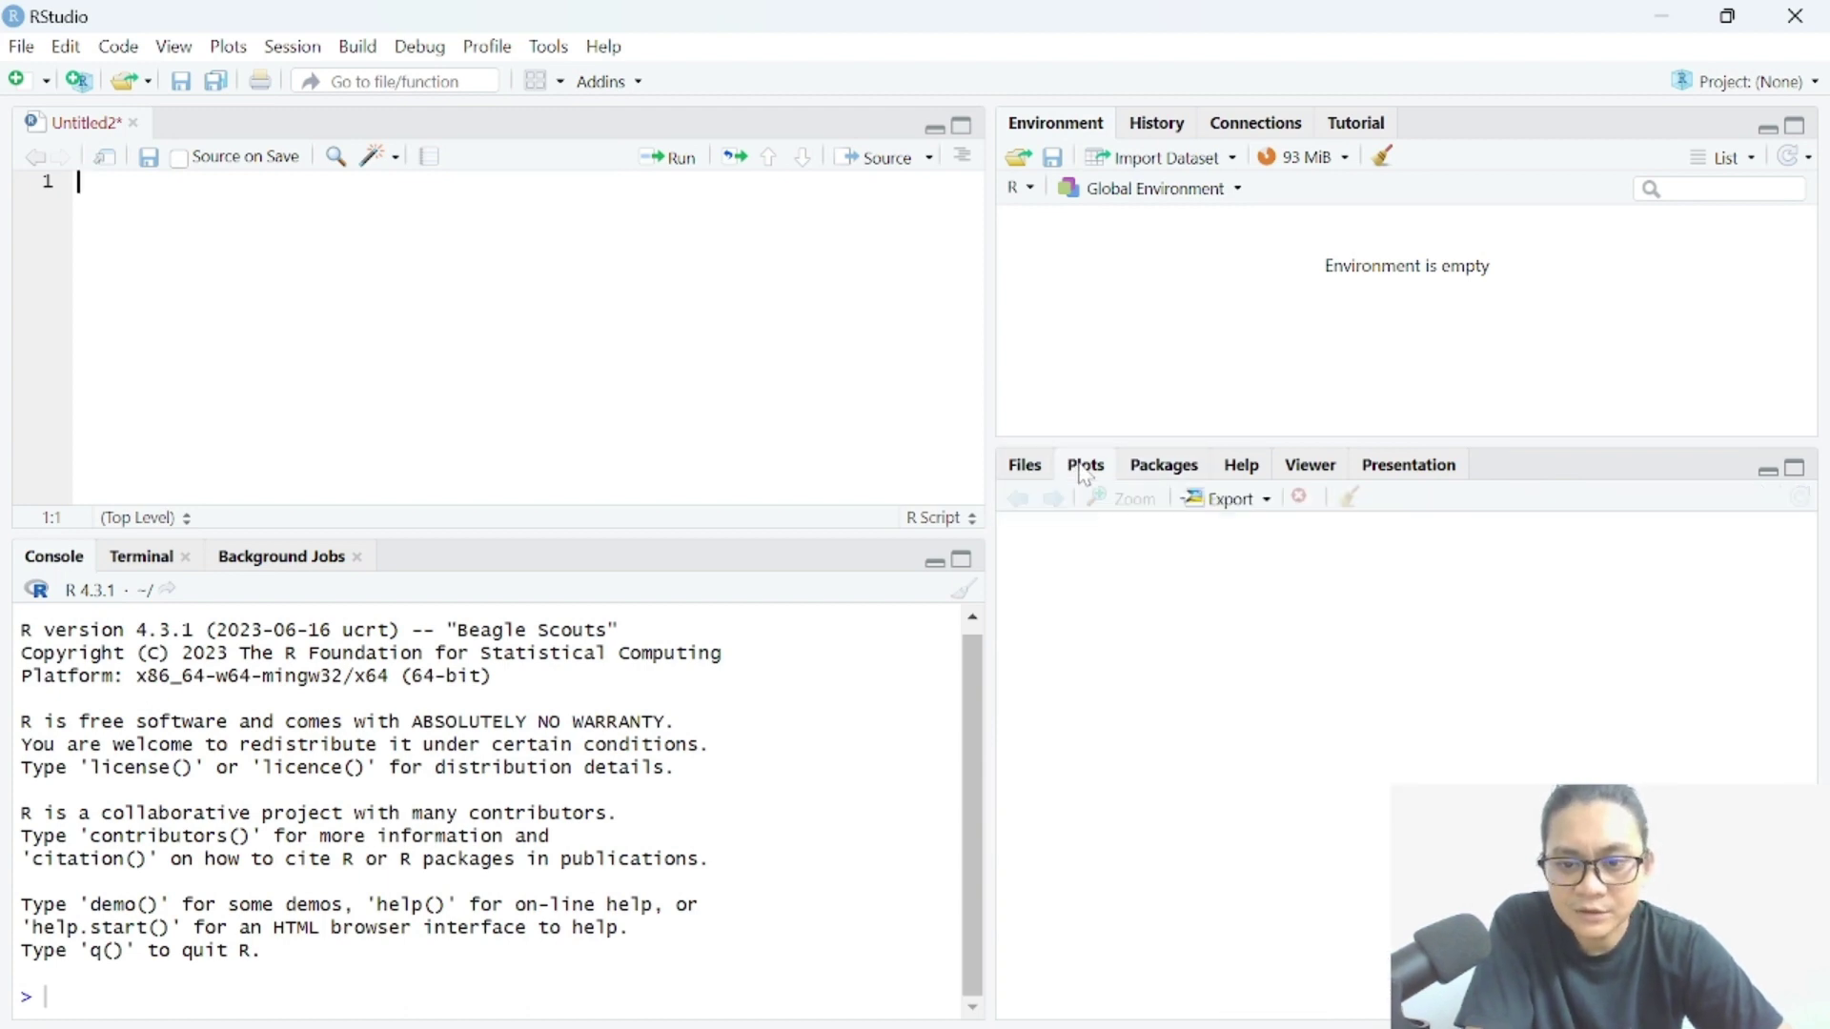